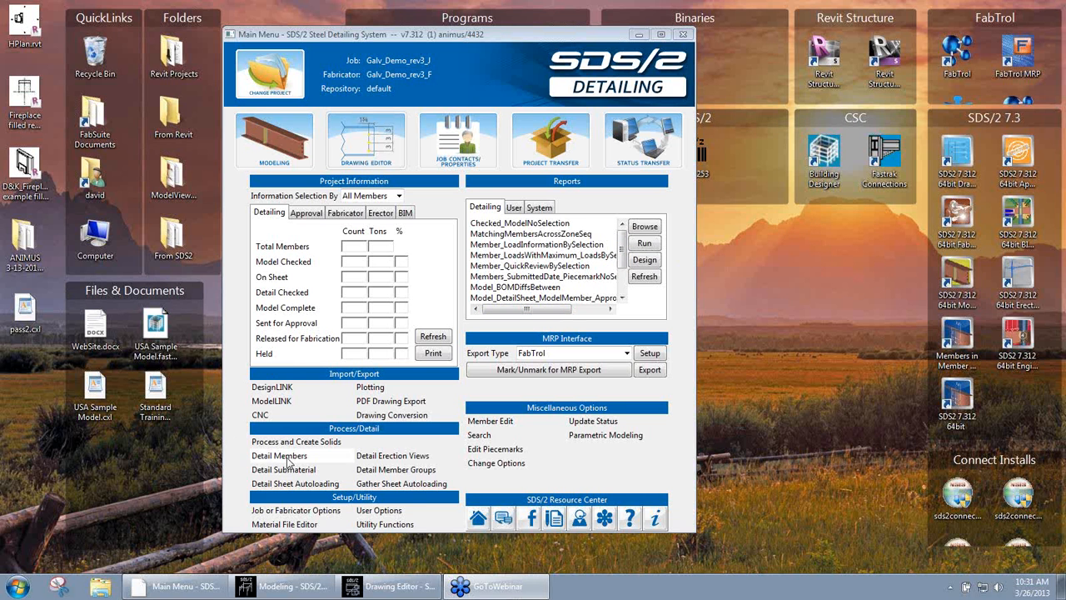
Step: Open the job's Galvanizing Options and review the progressive dipping, connection bolt finish and automatic break-apart settings
click(304, 511)
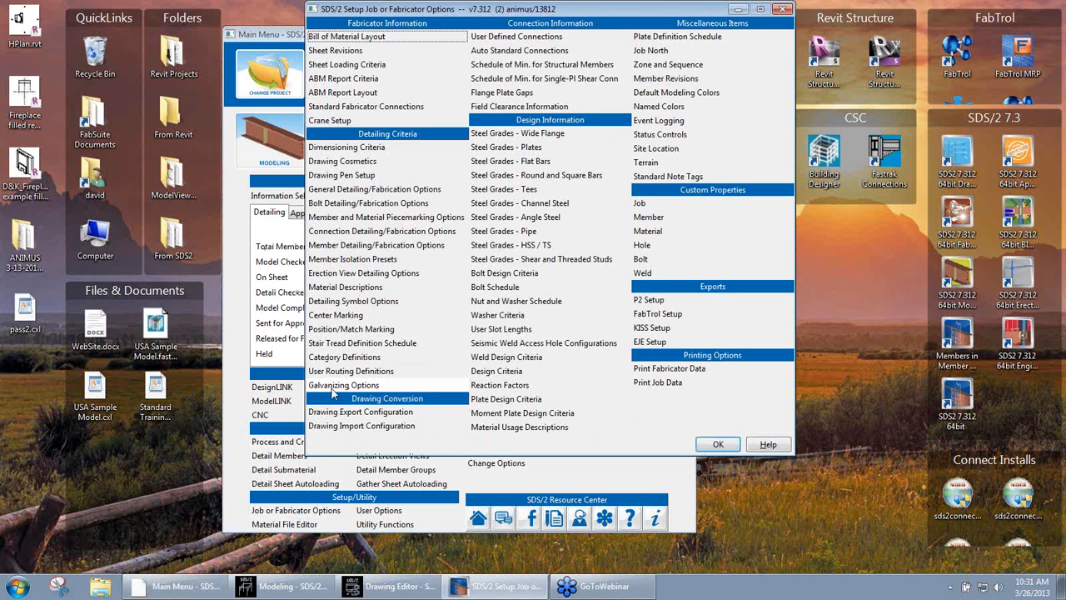
click(343, 386)
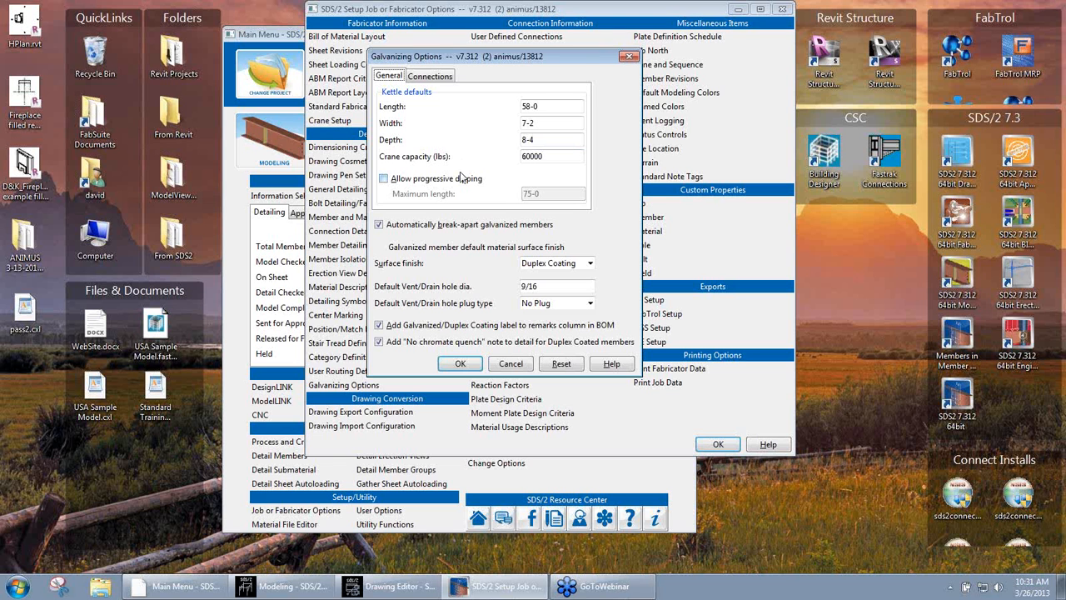
click(384, 180)
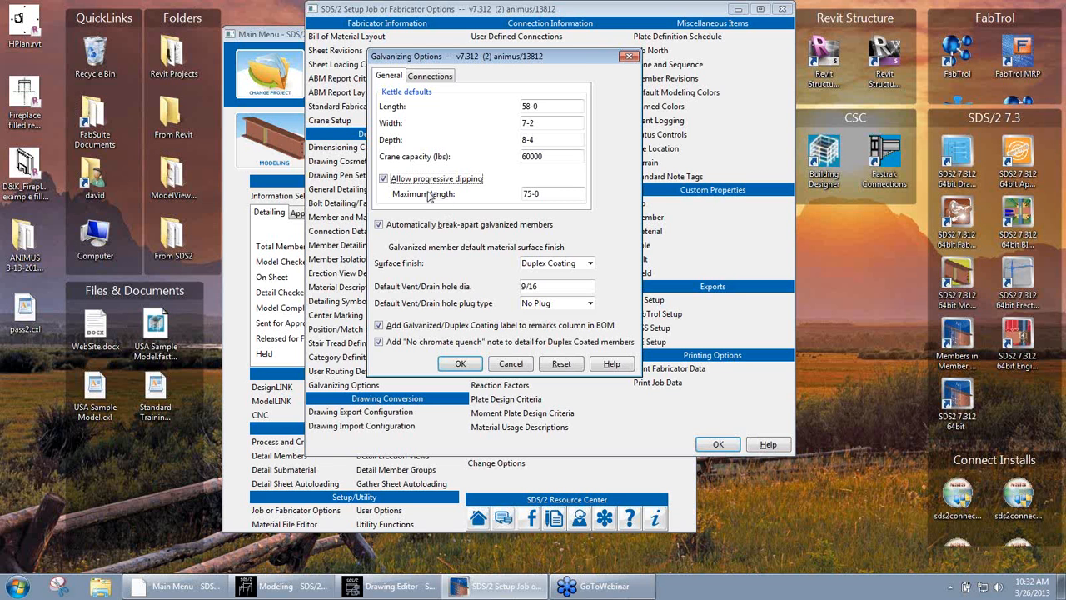
click(384, 179)
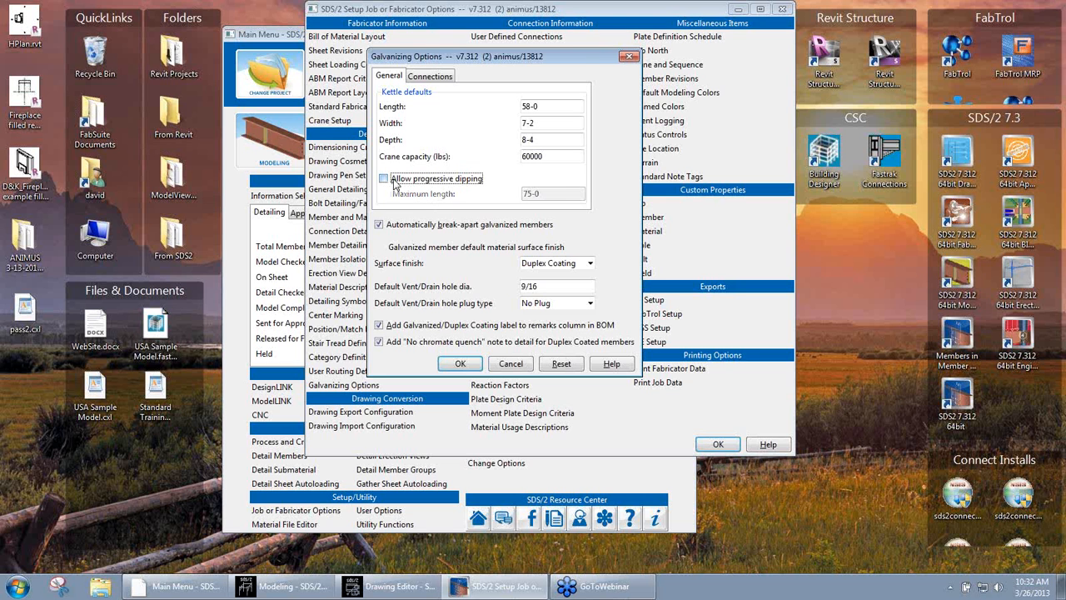
click(430, 76)
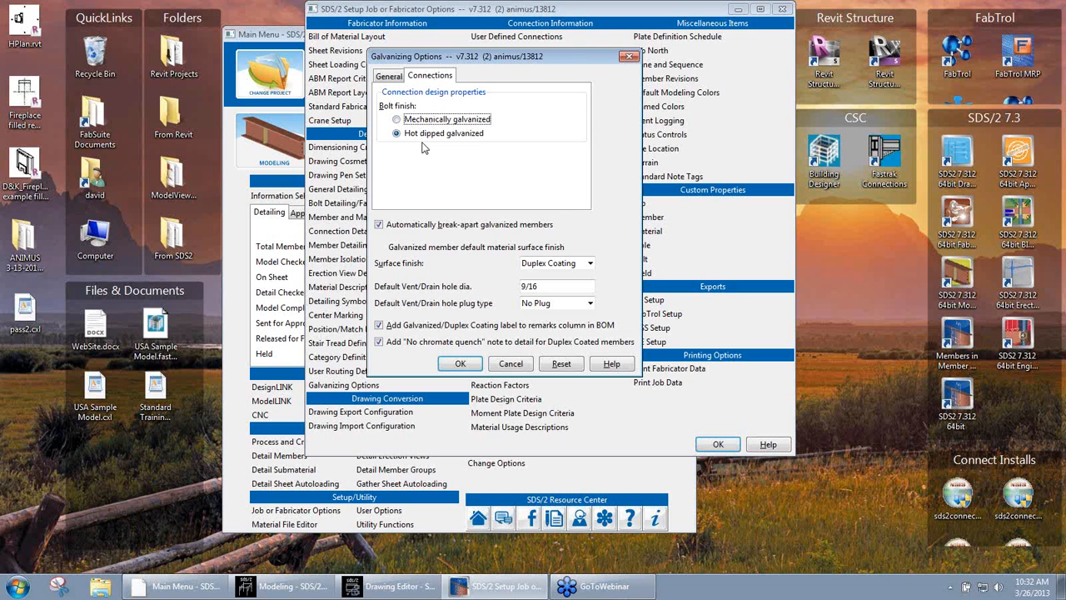
click(389, 77)
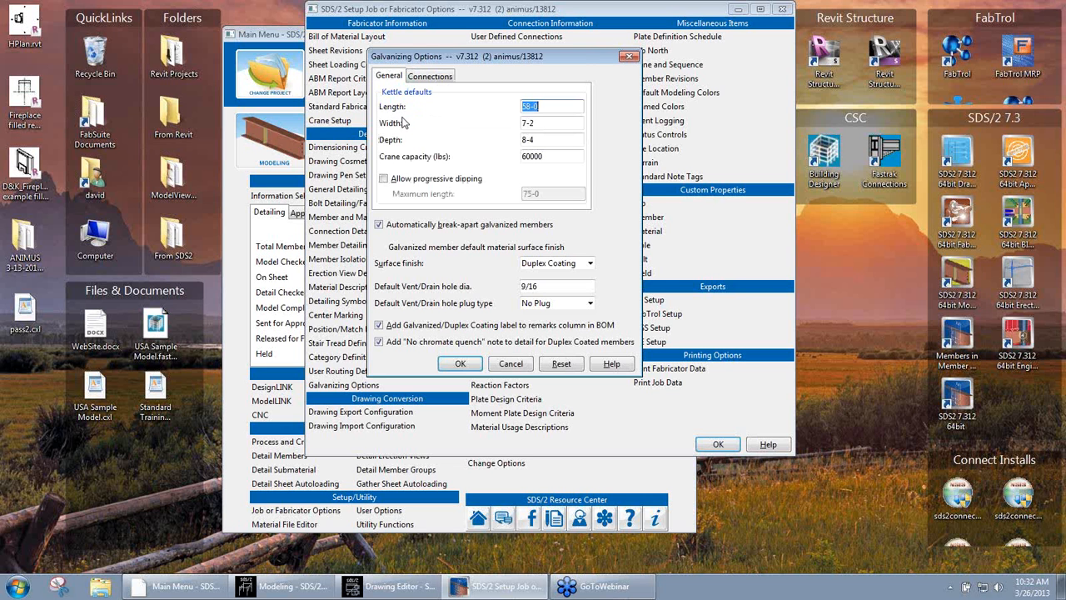
click(409, 226)
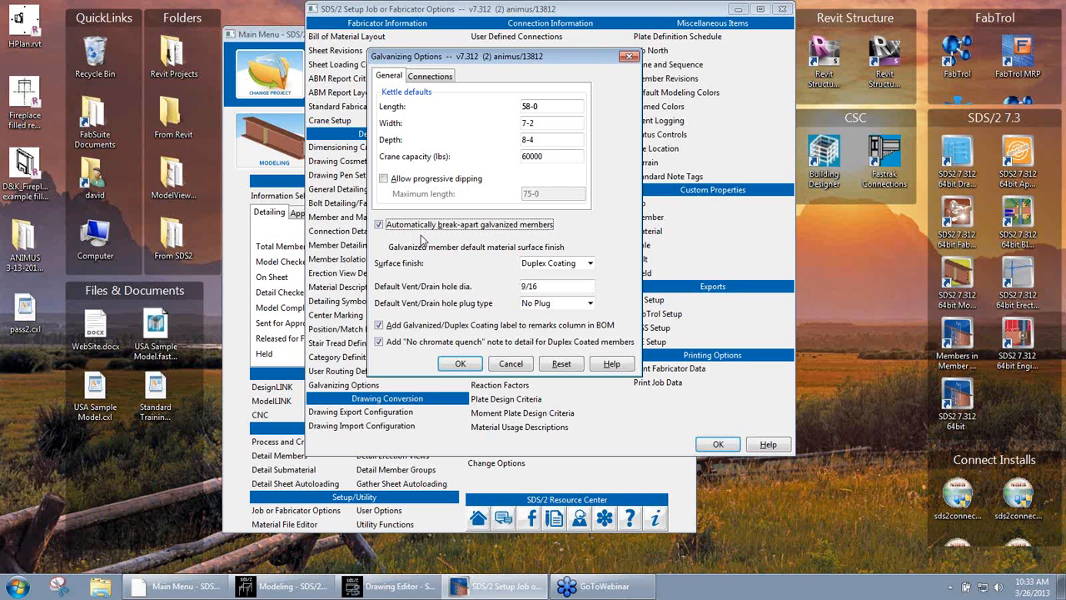
Step: In the Modeling window, set the diagonal horizontal brace between grids C and D to Galvanized with Break apart enabled
click(288, 587)
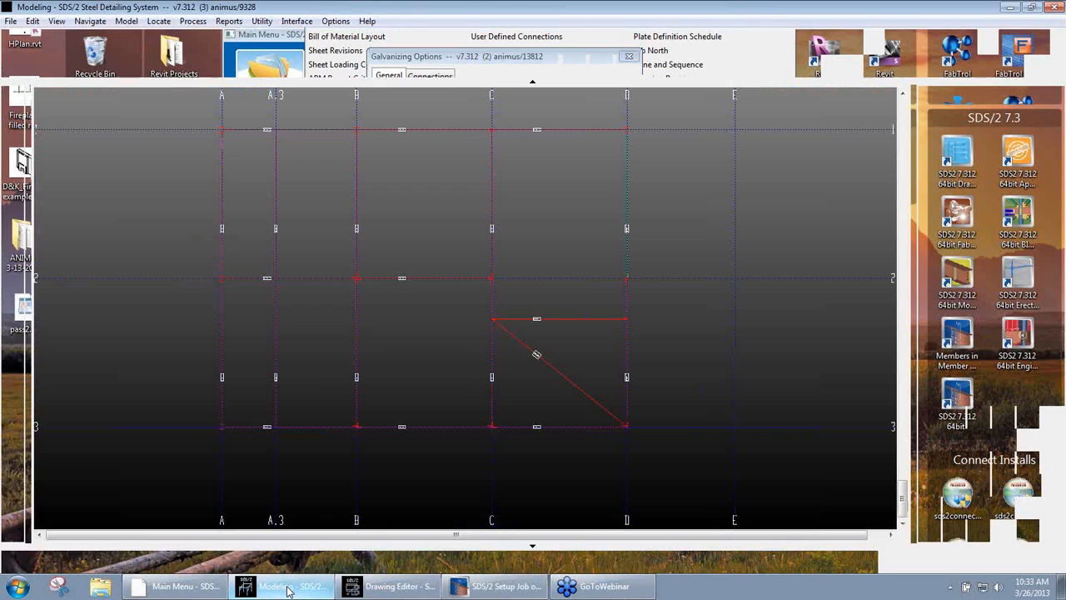
scroll(600, 394, up, 2)
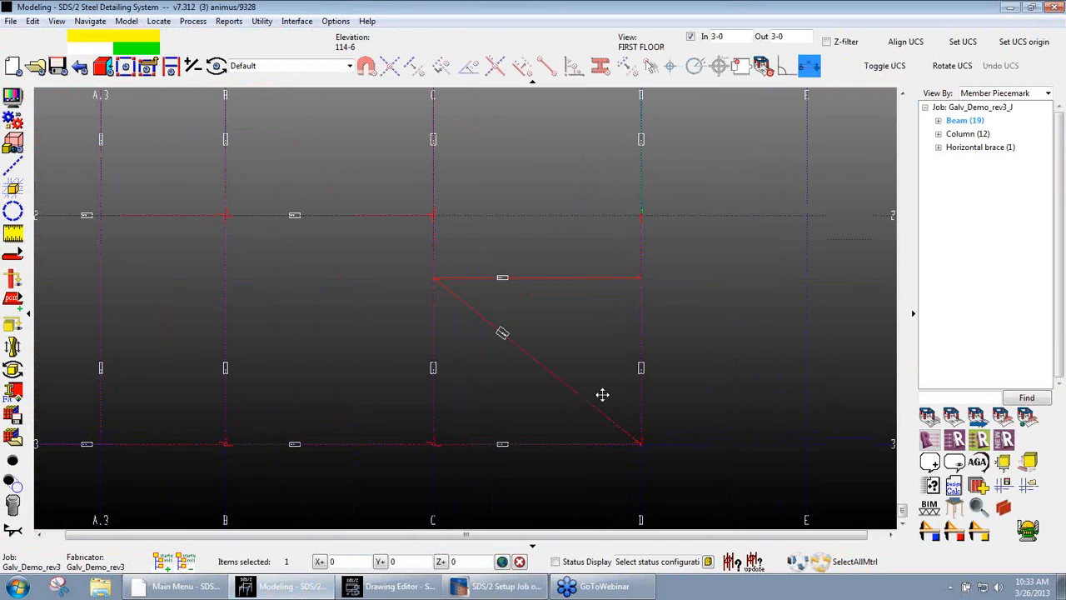
middle_drag(602, 395, 588, 354)
double_click(560, 353)
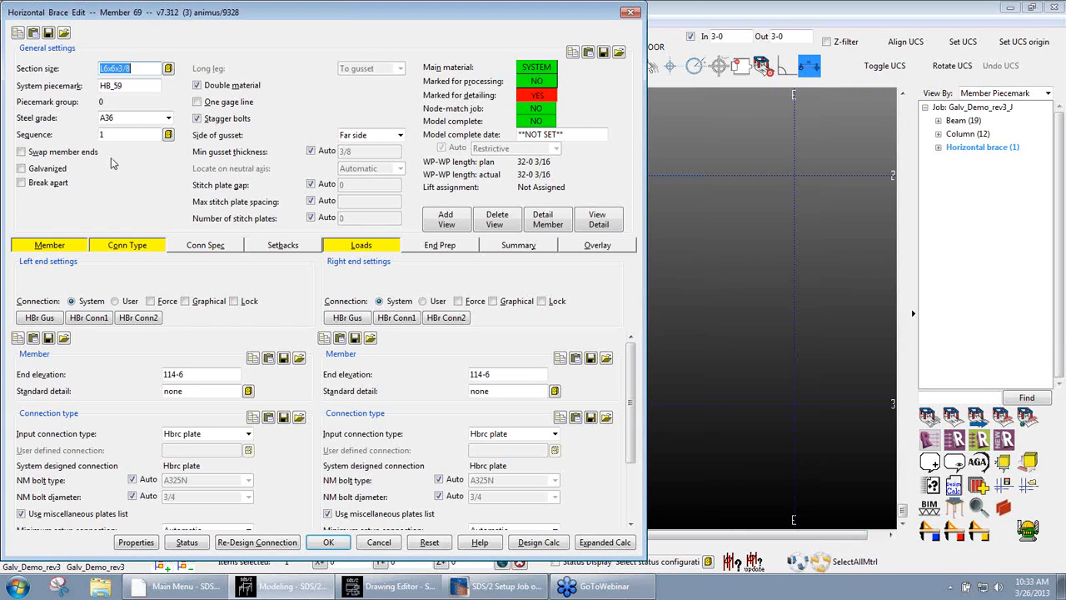
click(21, 169)
click(35, 182)
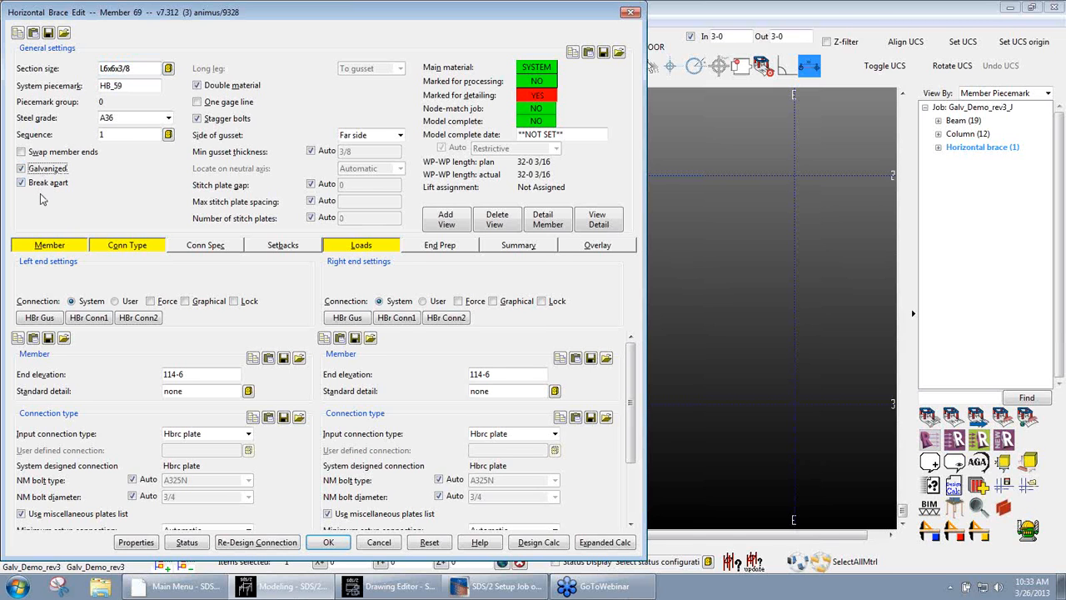
click(338, 542)
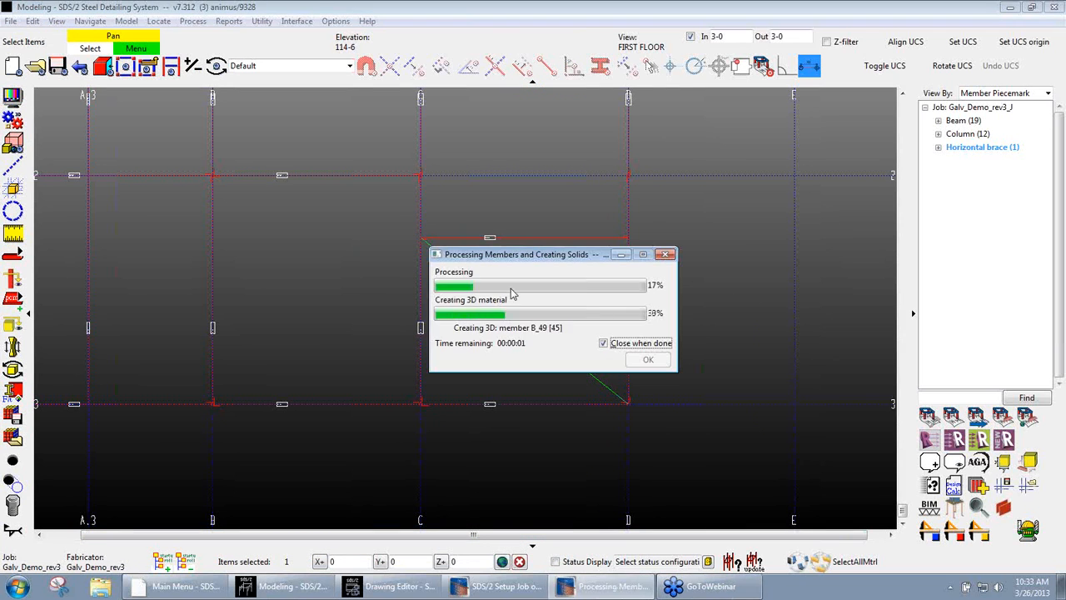
Step: Examine the horizontal brace and the gusset plates at both of its ends in the first floor view
scroll(431, 254, up, 5)
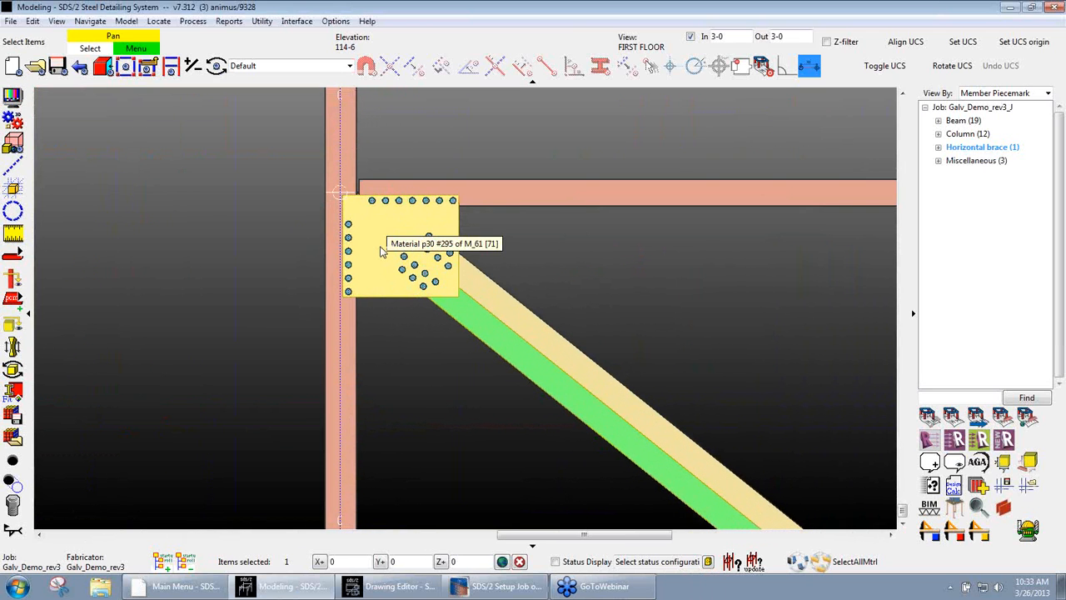
scroll(381, 252, down, 7)
middle_drag(436, 322, 416, 204)
scroll(557, 325, up, 1)
scroll(473, 281, up, 1)
middle_drag(473, 281, 502, 330)
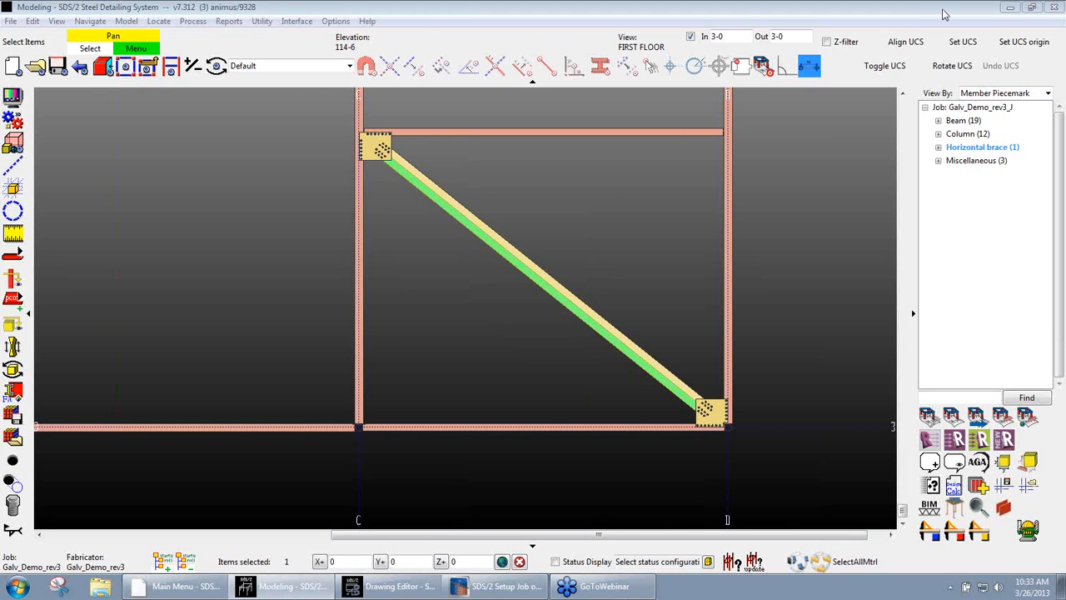
Step: Return to Galvanizing Options, turn off automatic break-apart of galvanized members and set the default surface finish to Galvanized
click(1009, 8)
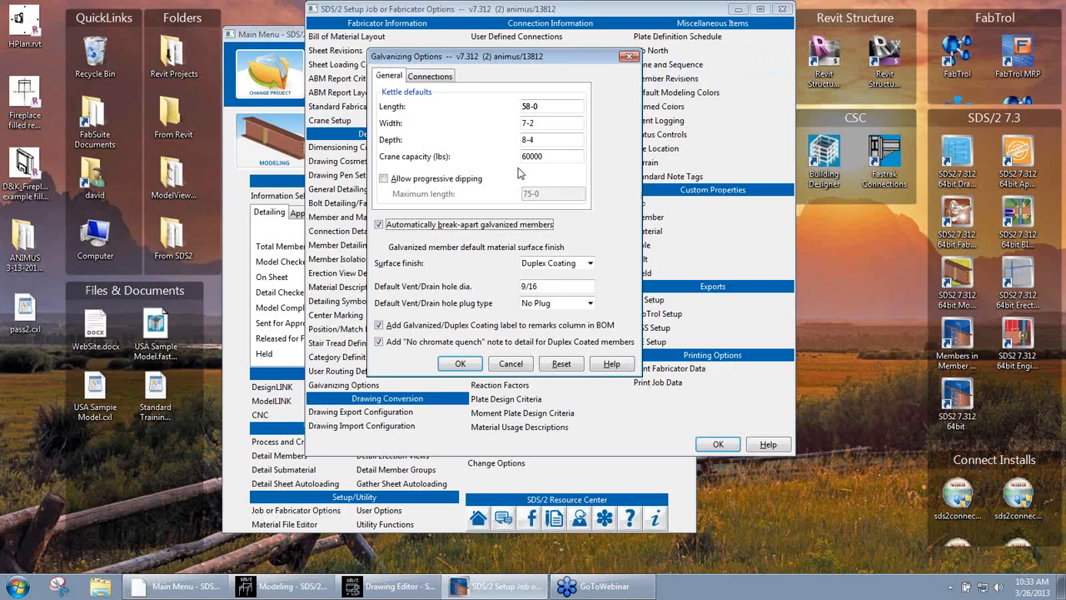
click(414, 230)
click(589, 264)
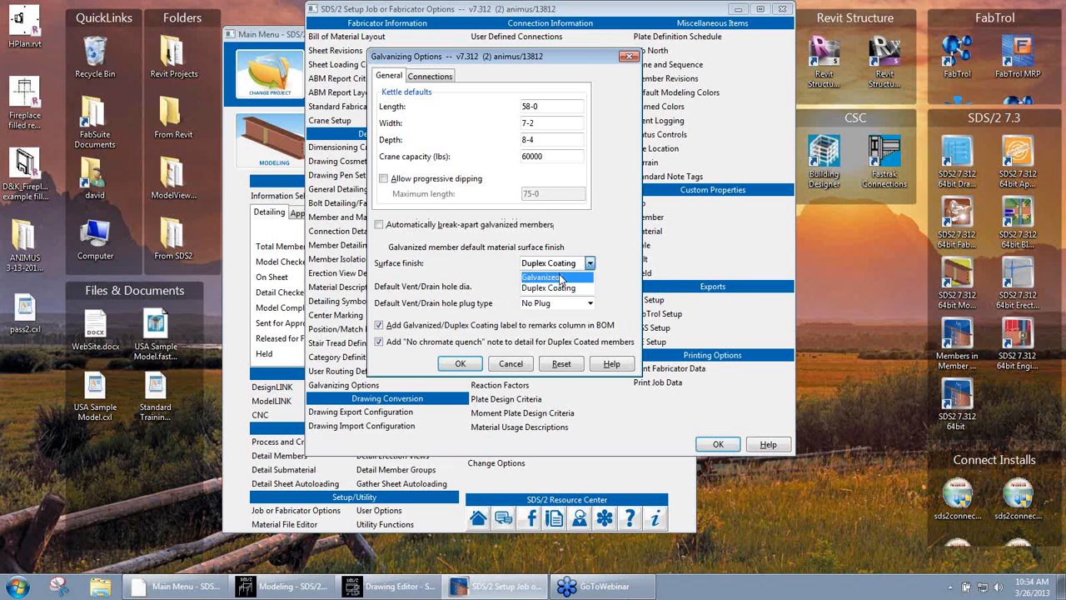
click(561, 279)
Step: In the Modeling window, inspect the surface finish choices for the main material of the grid 3 beam between C and D
click(310, 590)
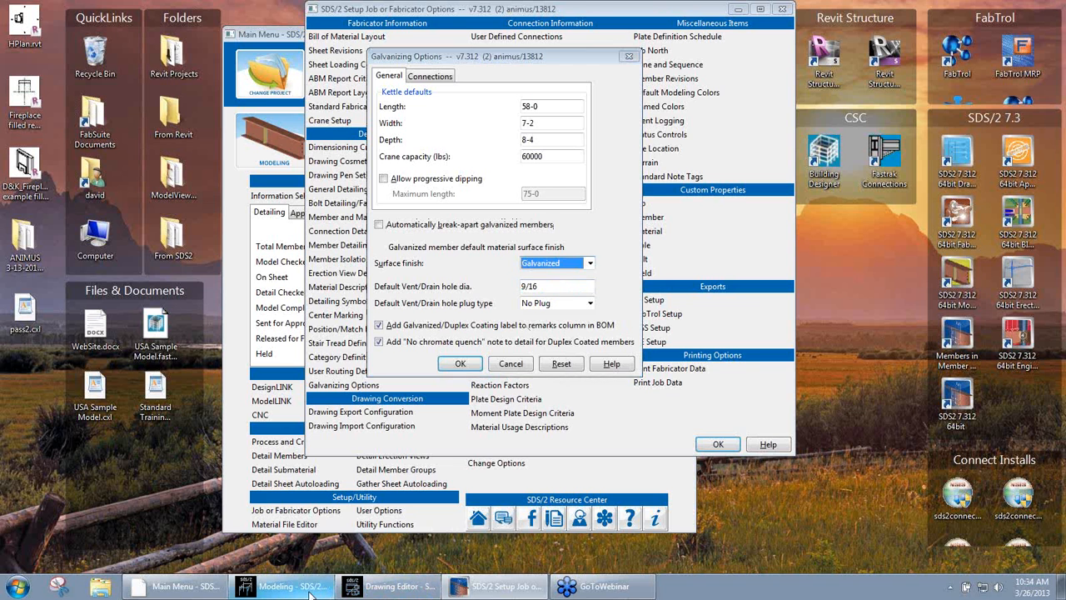
middle_drag(607, 498, 623, 416)
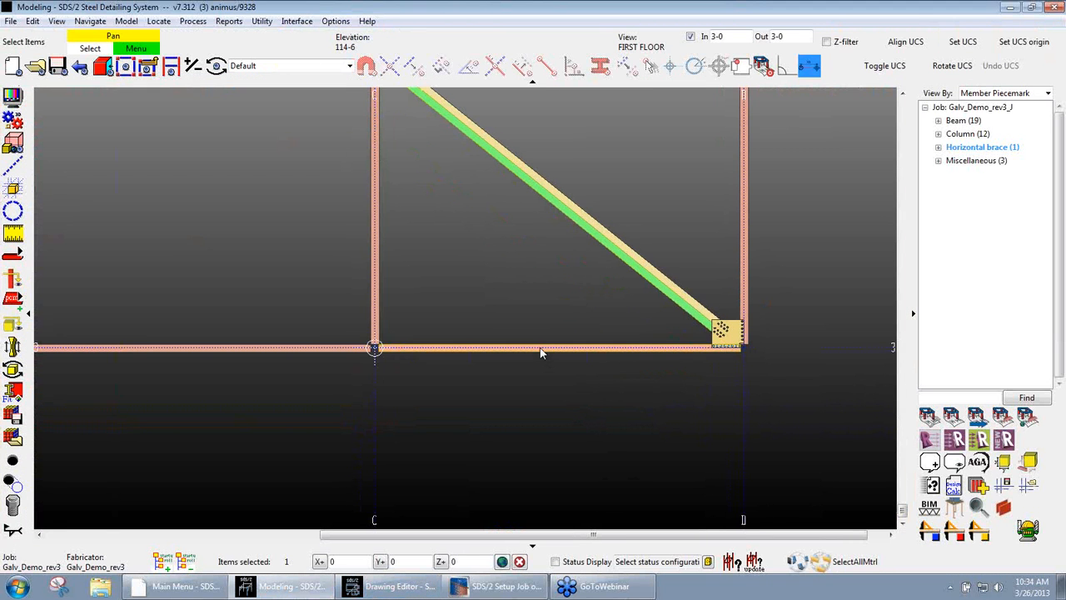
right_click(539, 347)
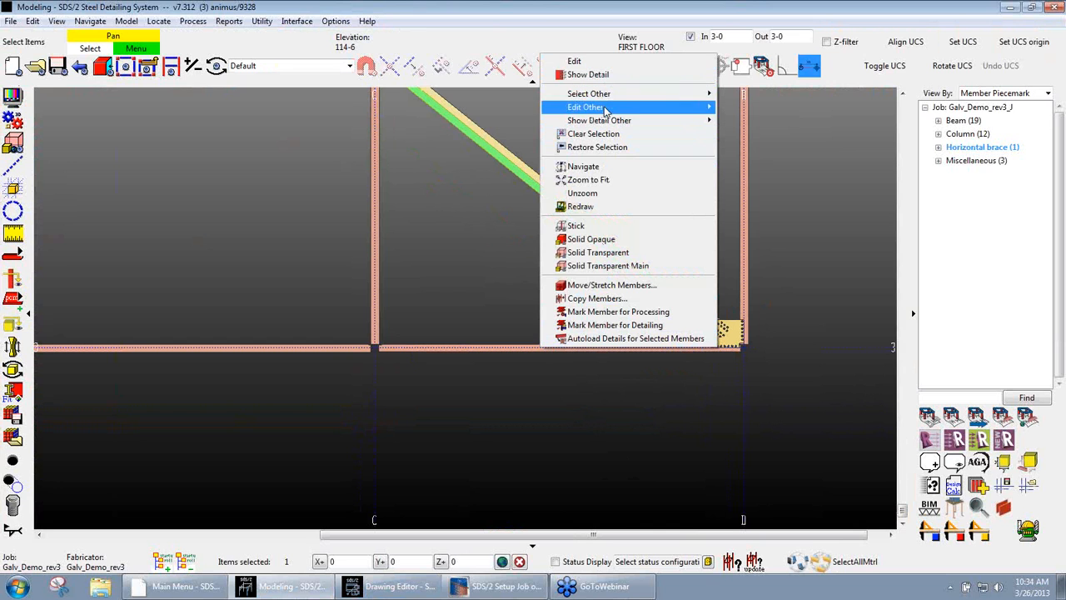
mouse_move(607, 109)
click(730, 110)
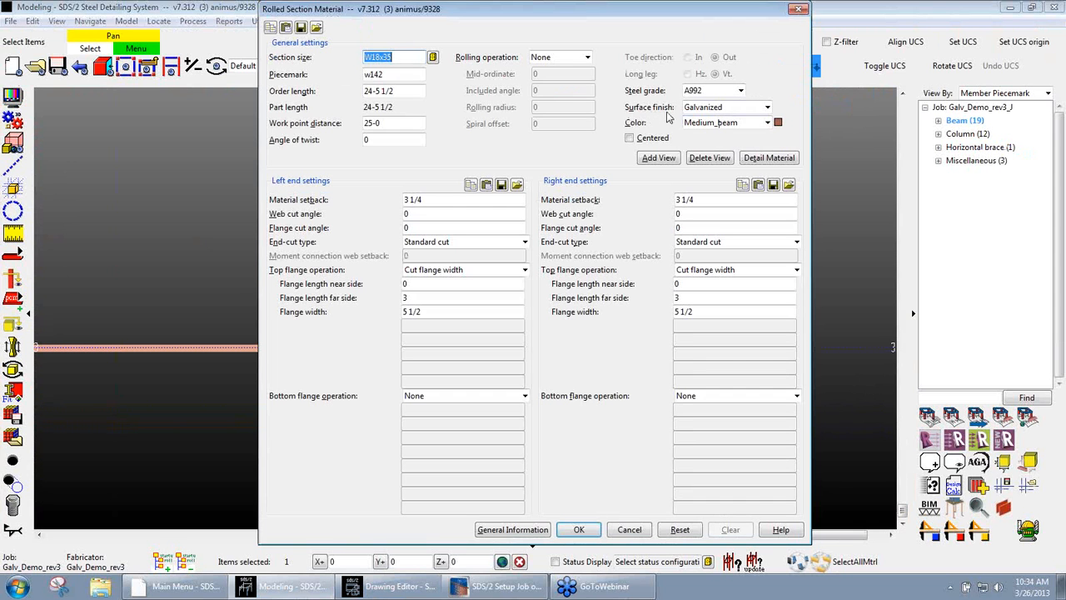
click(767, 109)
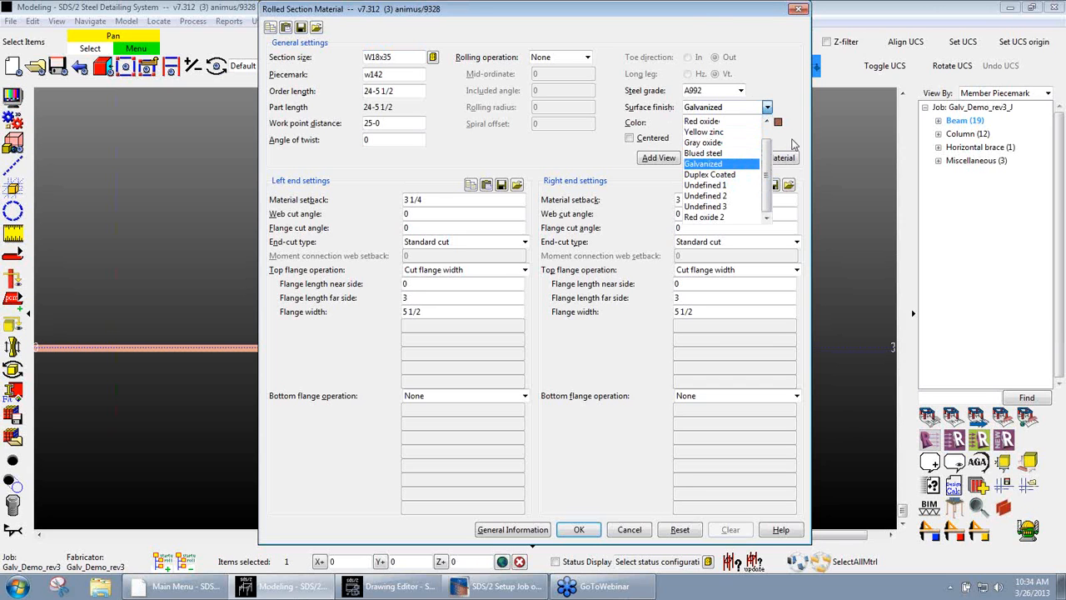
click(792, 144)
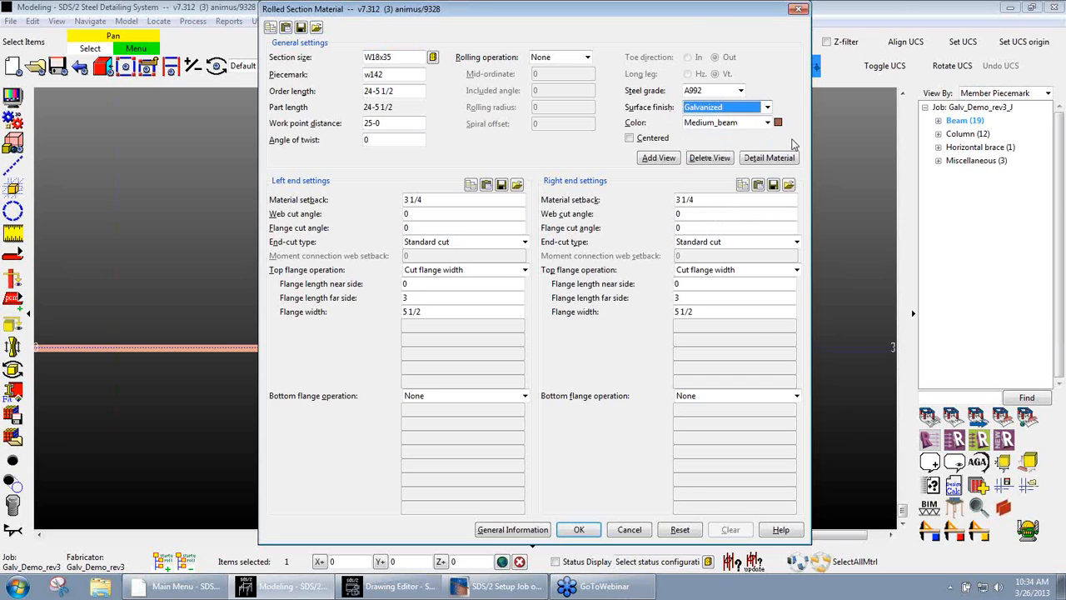
click(629, 531)
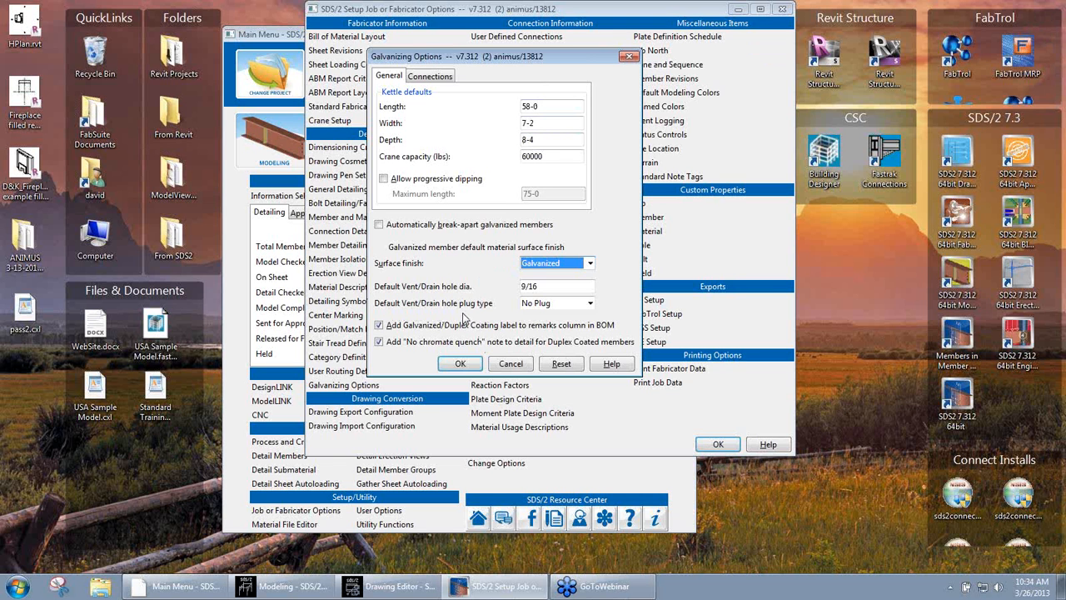
Step: Review the plug types offered for the default vent/drain holes in Galvanizing Options
click(589, 304)
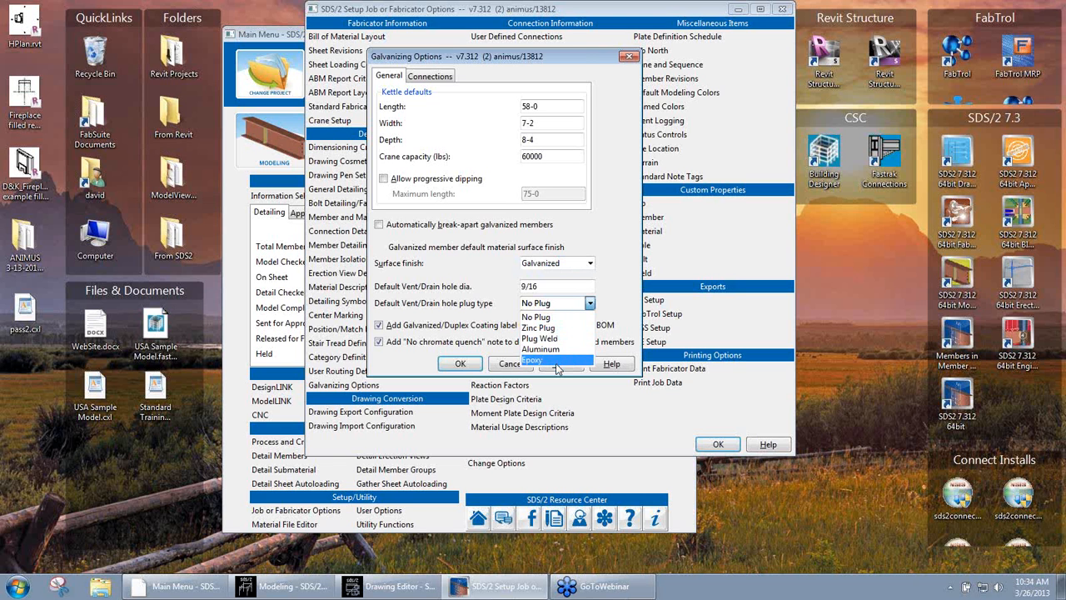
click(619, 307)
click(1060, 36)
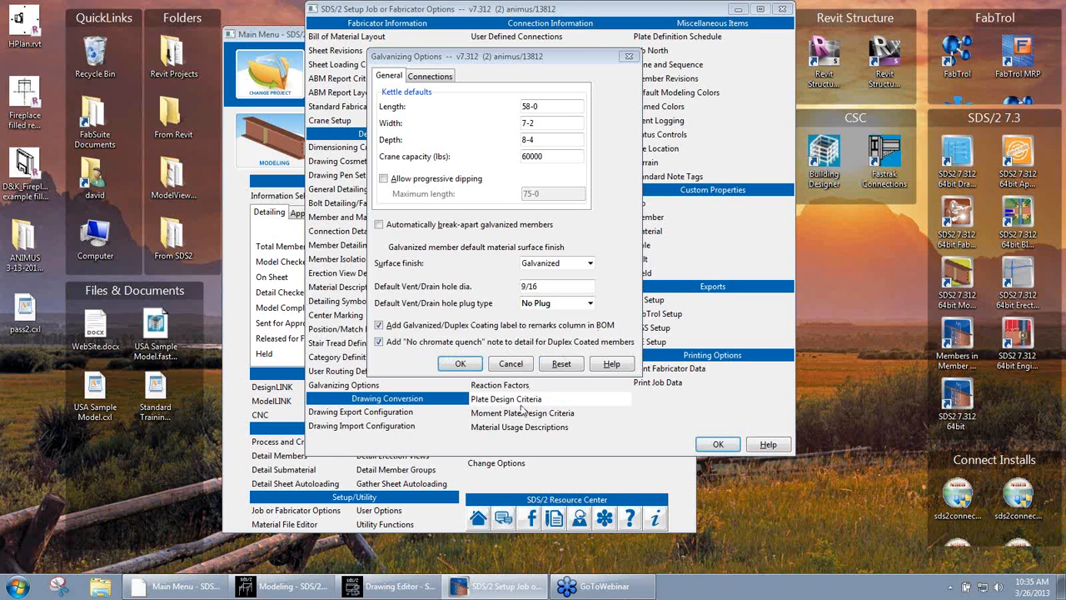
Step: In the Drawing Editor, check the galvanizing remarks in the bills of material of beam drawings B_26 and B_27
click(390, 587)
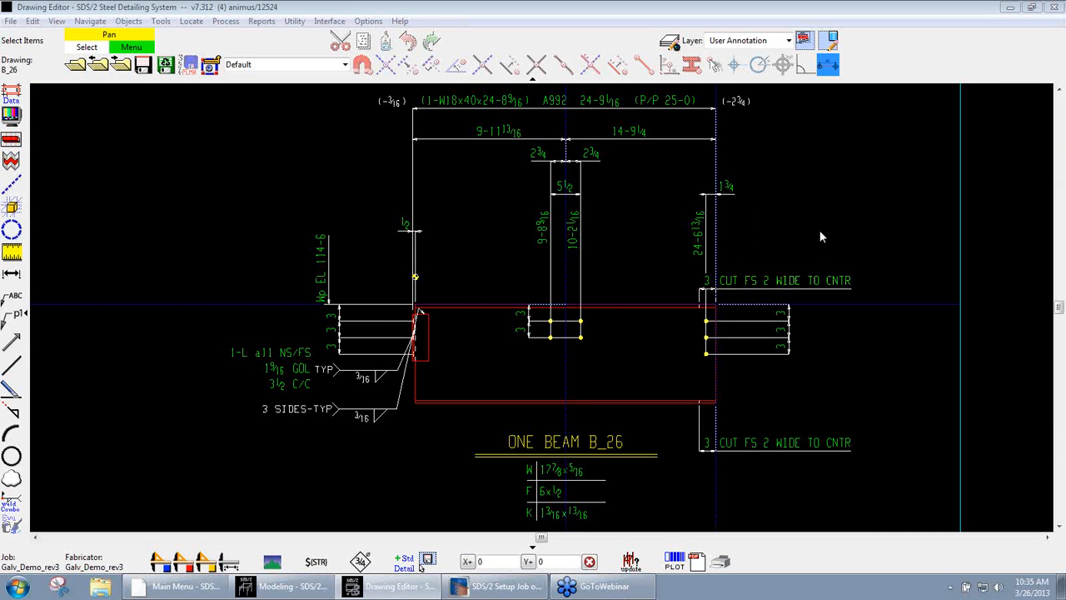
click(833, 39)
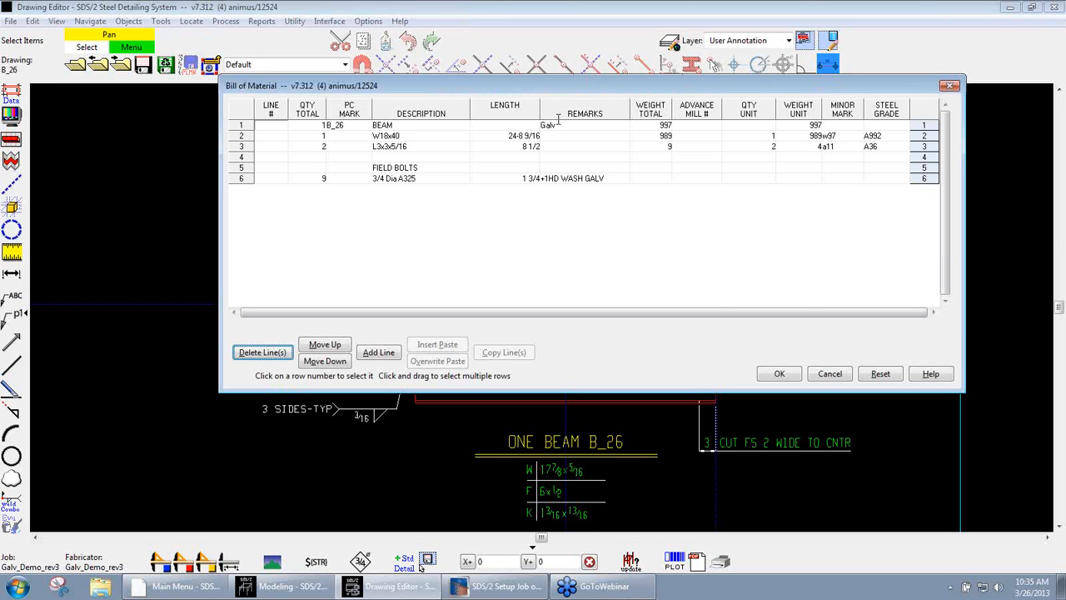
click(834, 377)
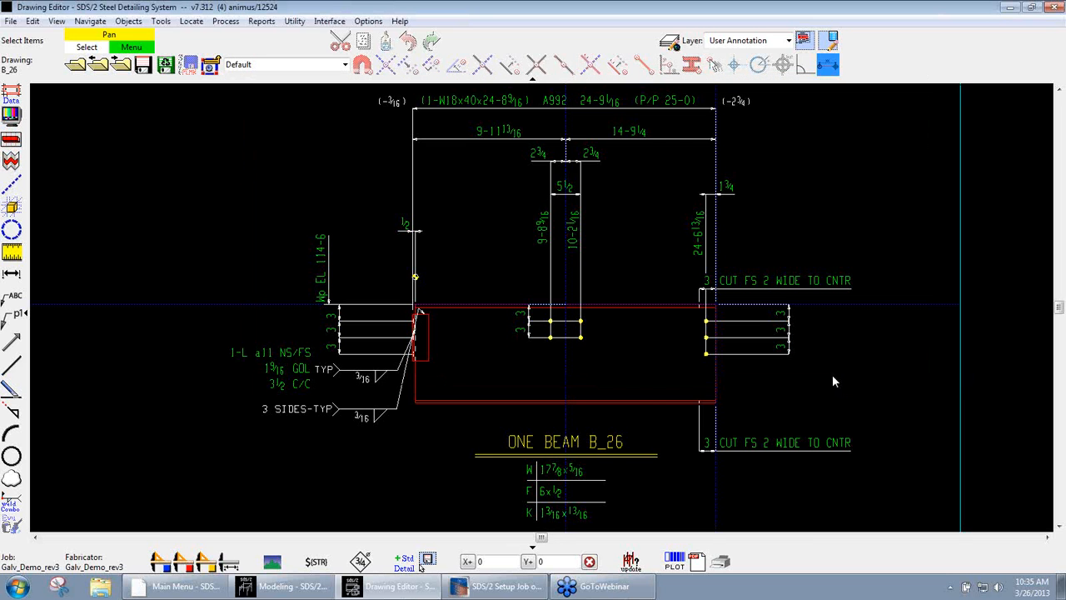
click(122, 66)
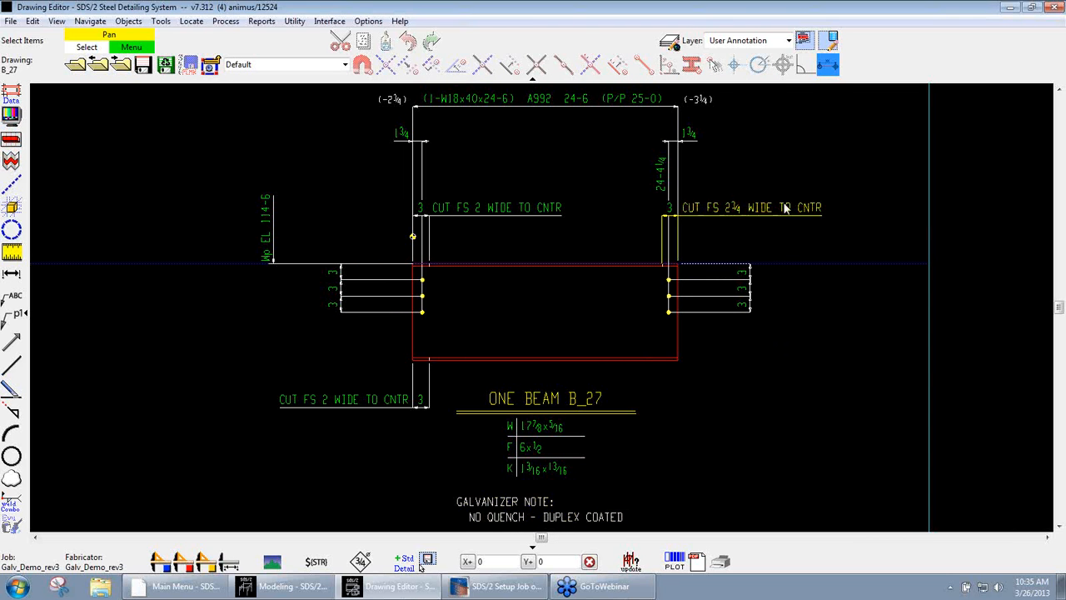
click(832, 42)
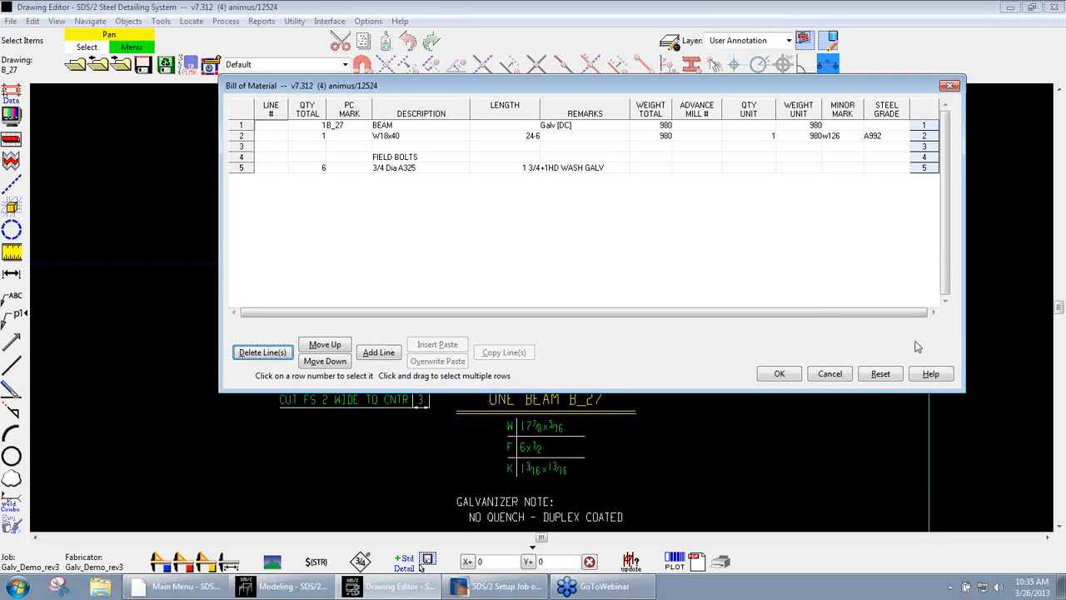
click(829, 375)
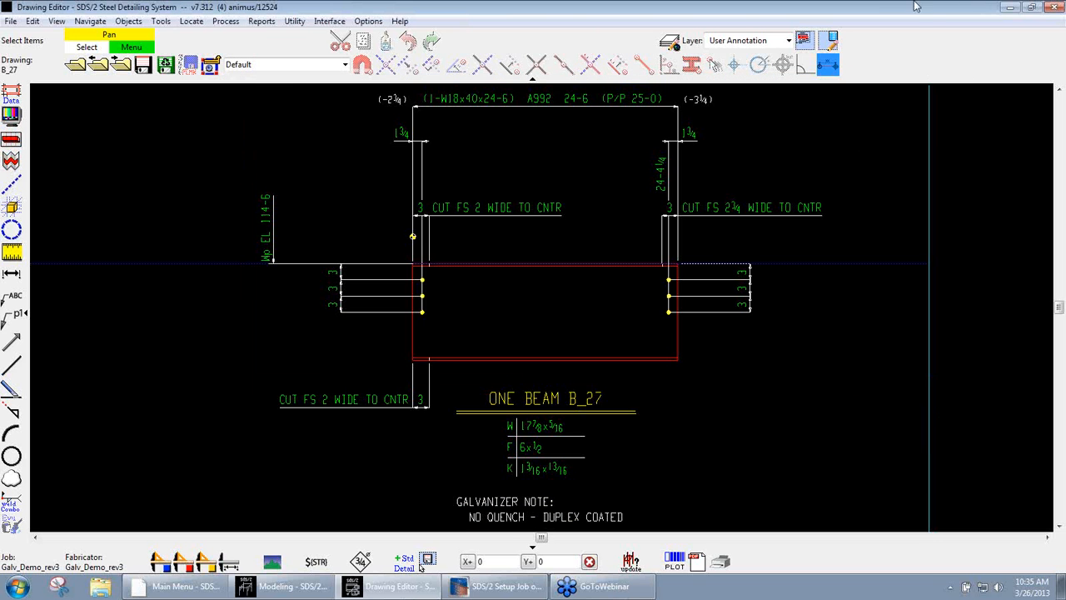
click(1008, 9)
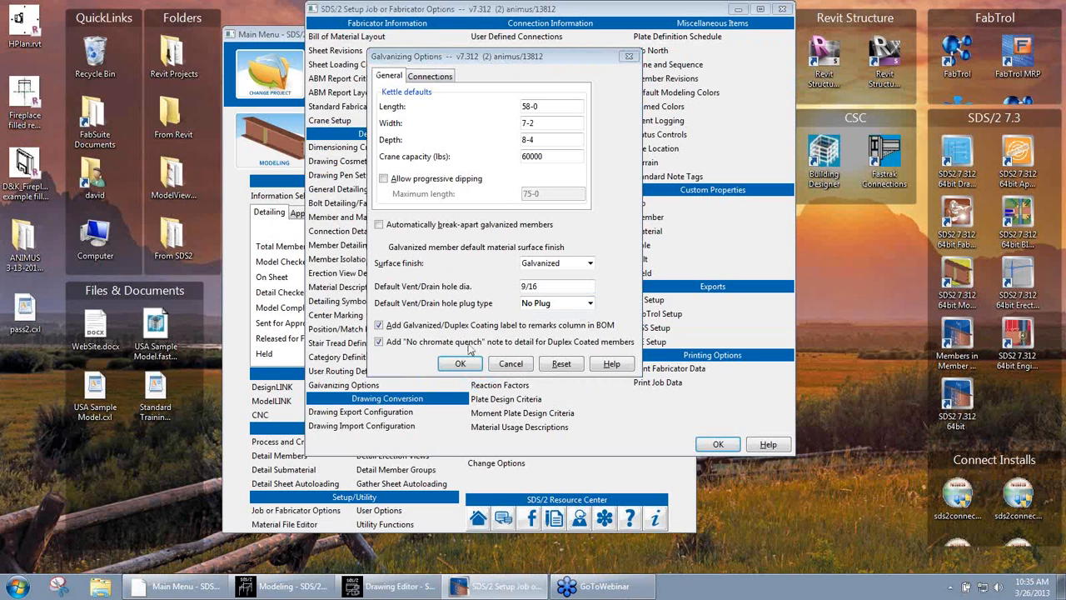
Step: Leave Galvanizing Options and review the drain/vent hole options for plate bpB in the Plate Definition Schedule, then close the job setup
click(512, 365)
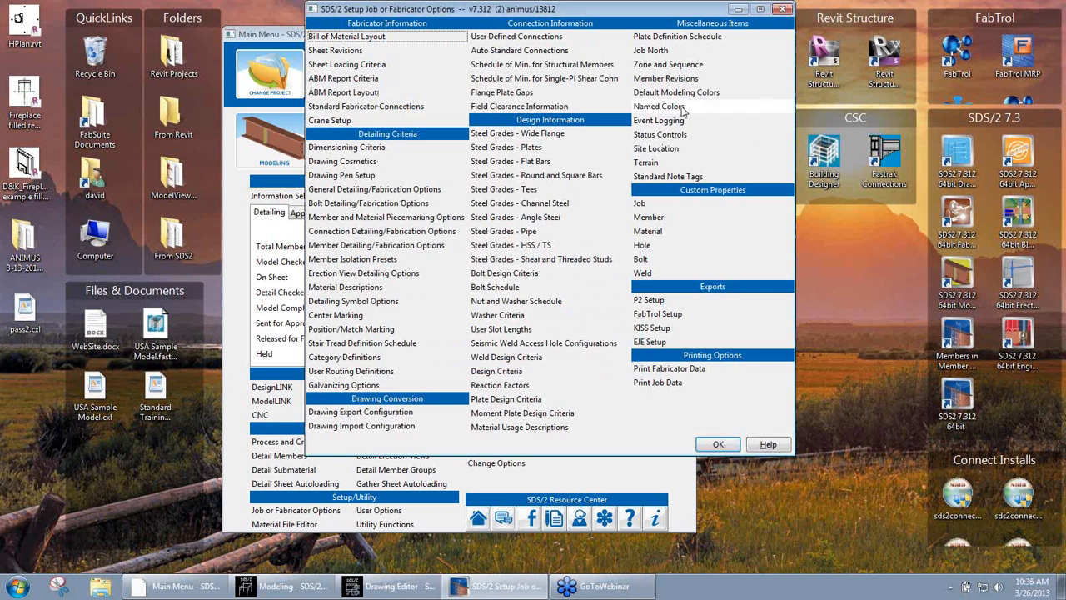
click(710, 41)
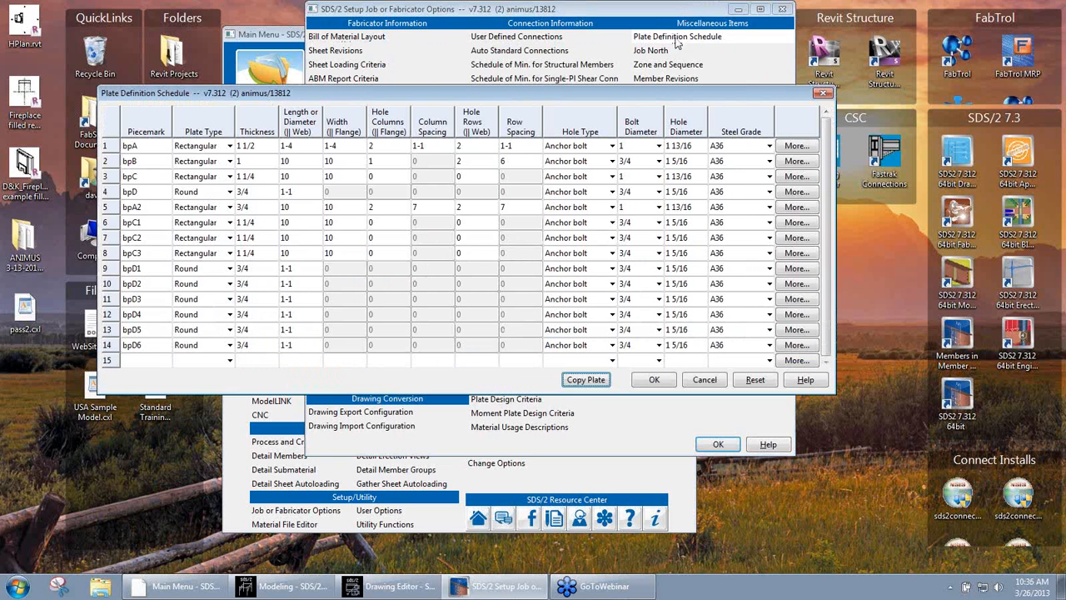
click(801, 162)
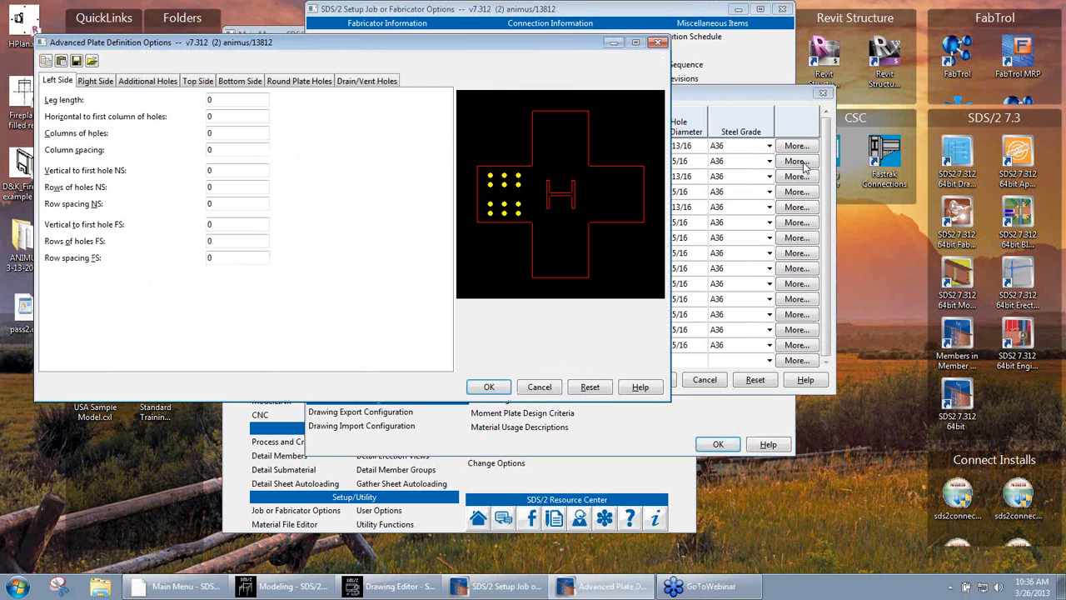
click(359, 83)
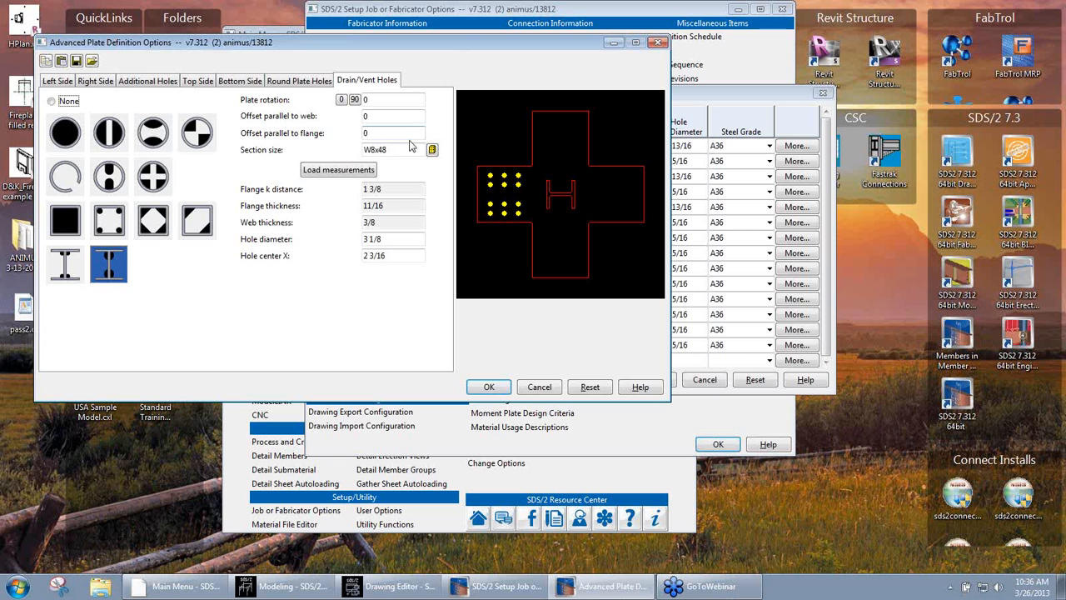
click(554, 389)
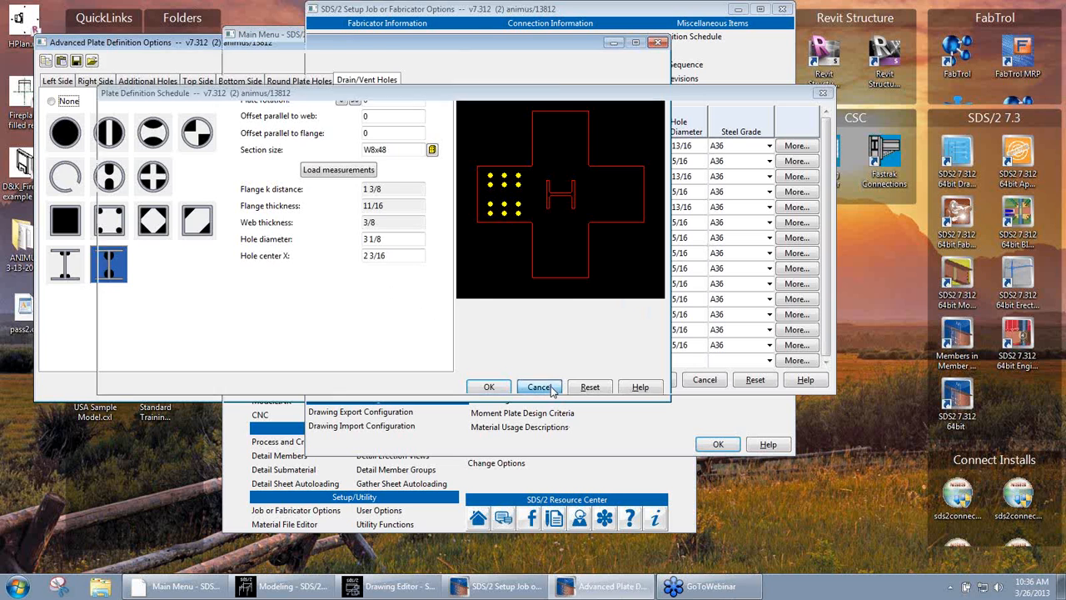
click(707, 381)
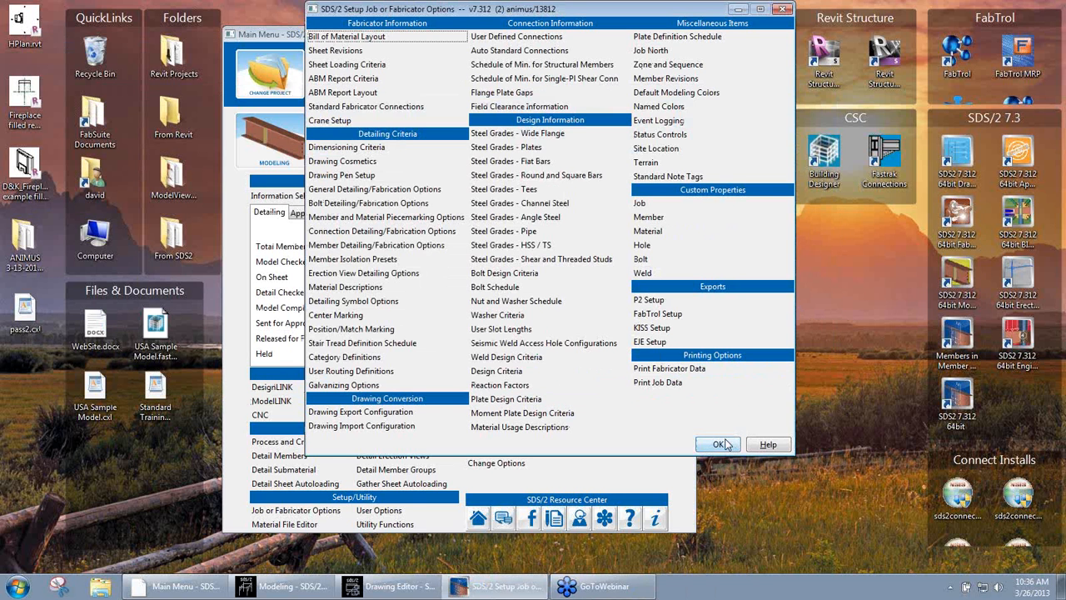
click(716, 445)
Step: In the Modeling window, review the galvanized and break-apart settings of the grid 3 beam between C and D
click(286, 587)
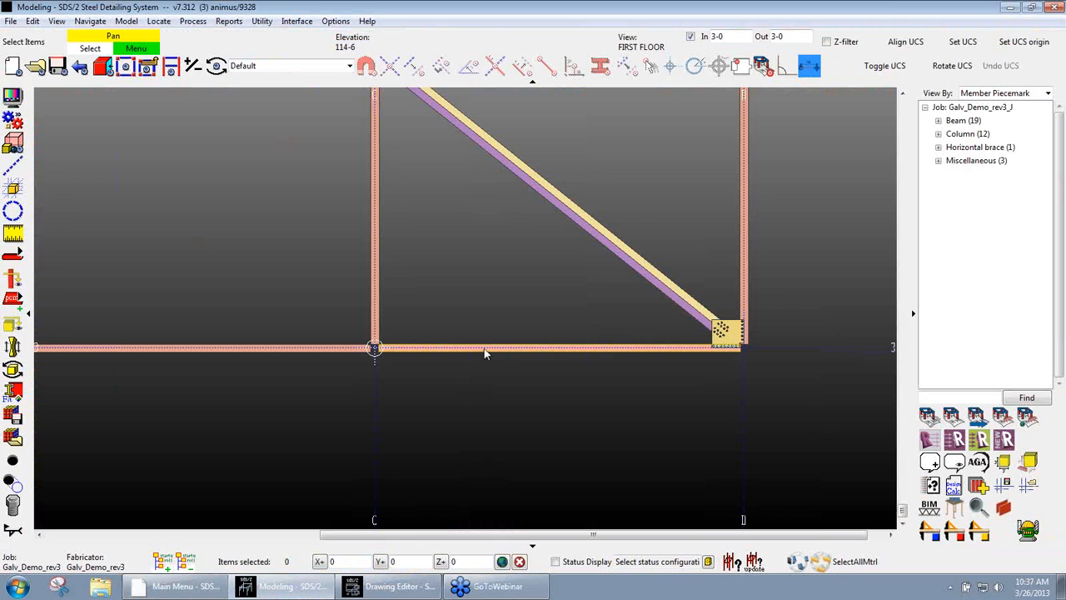
double_click(483, 348)
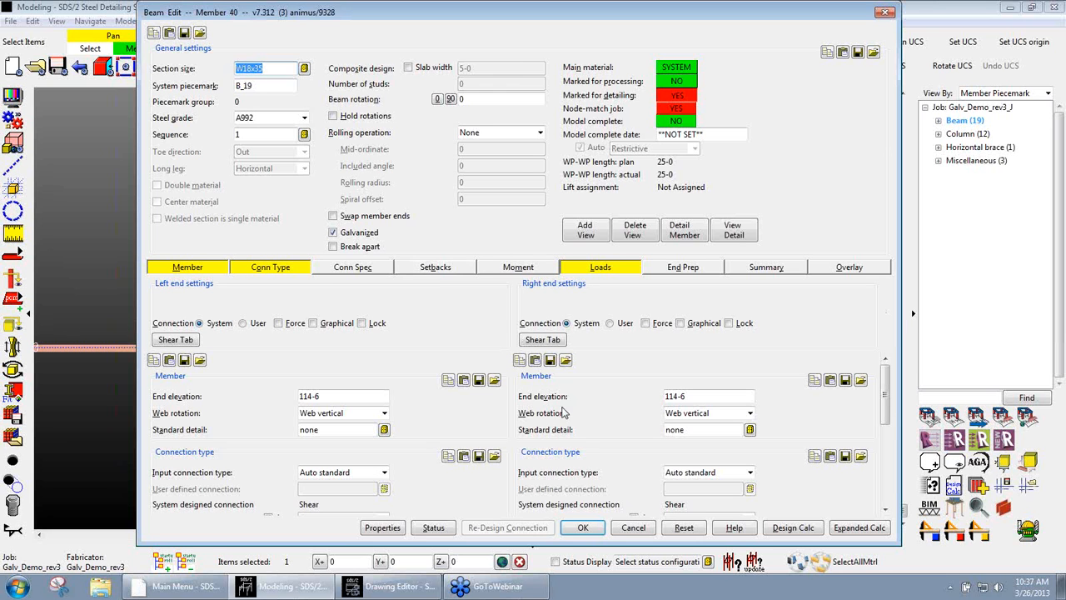
click(634, 529)
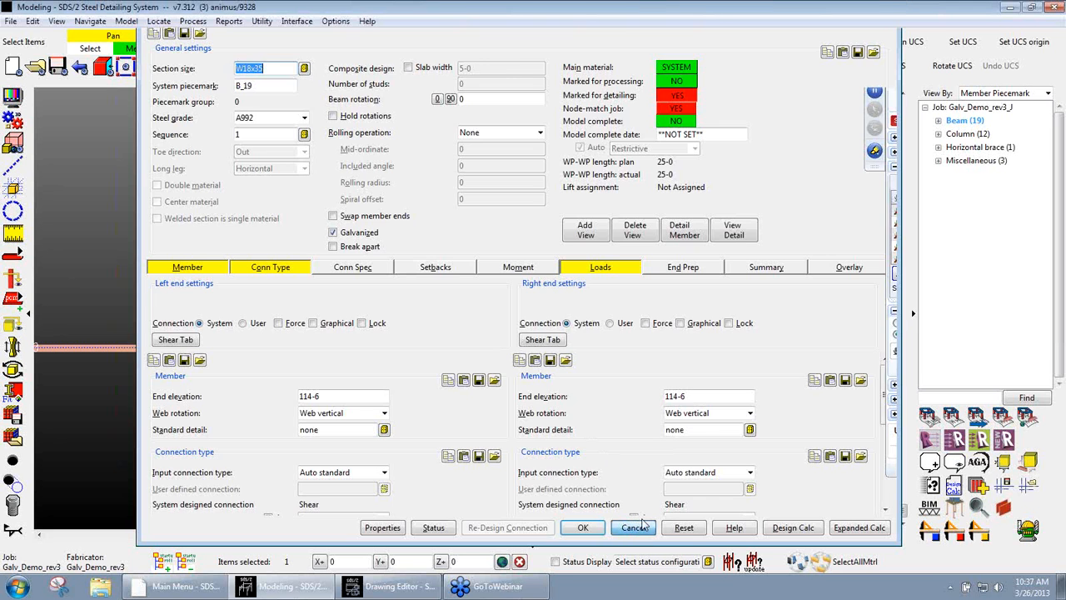
Step: Remove the view depth limits and review the galvanizing vent settings of the near-side stair hand rail
middle_drag(377, 439, 374, 457)
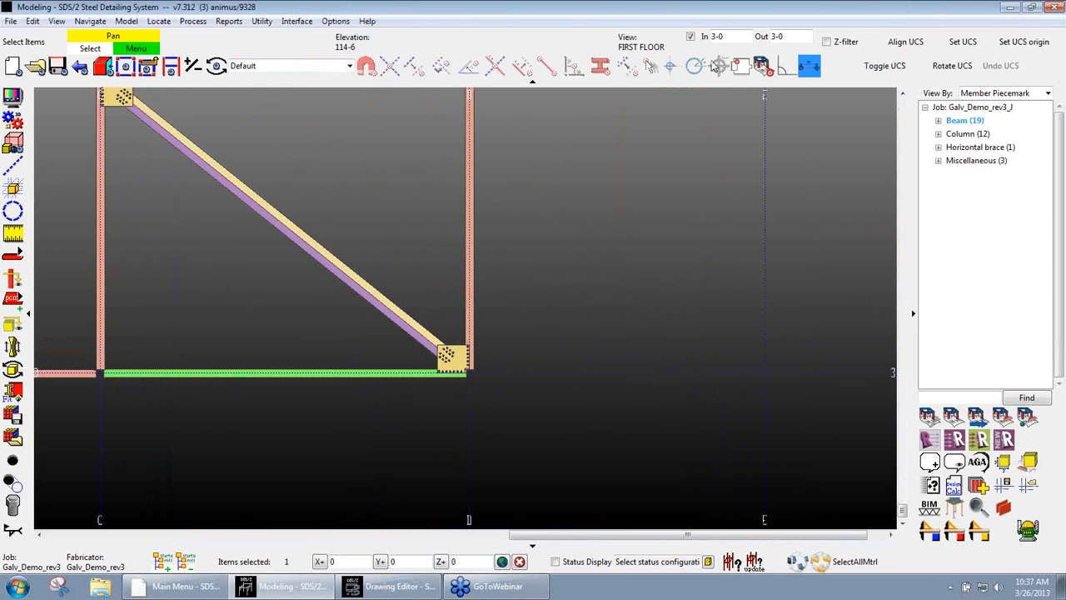
click(691, 37)
shift+middle_drag(598, 340, 571, 301)
middle_drag(618, 368, 385, 270)
scroll(574, 381, up, 5)
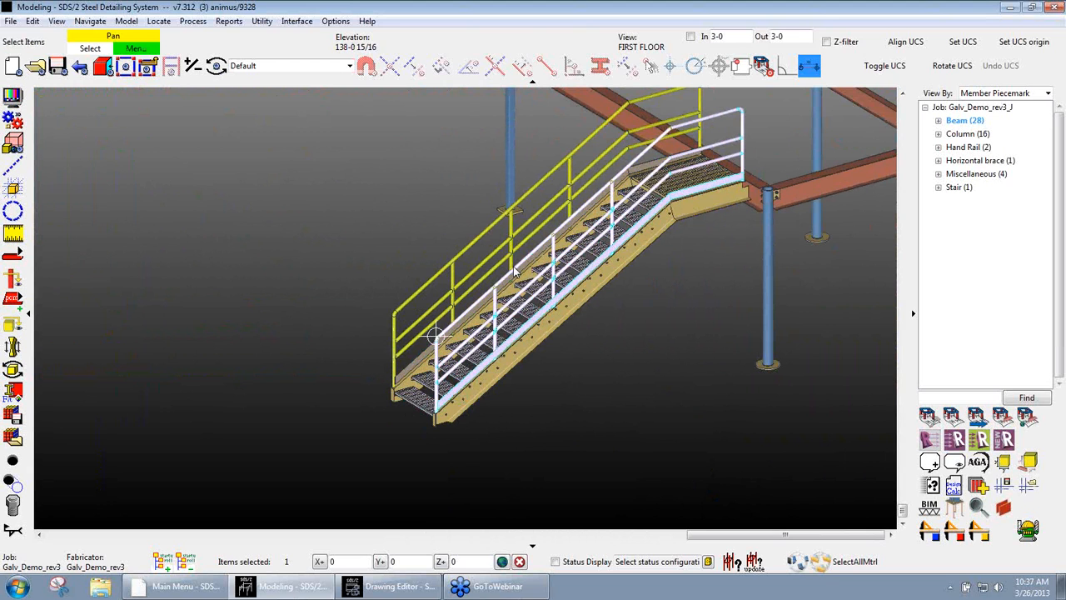
double_click(514, 271)
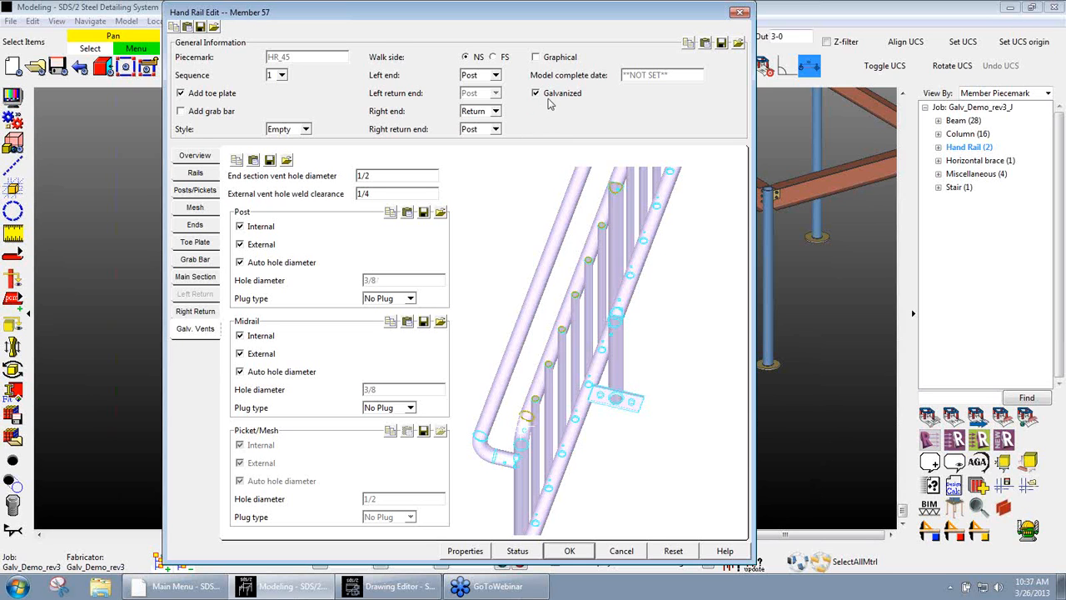
click(191, 338)
click(568, 550)
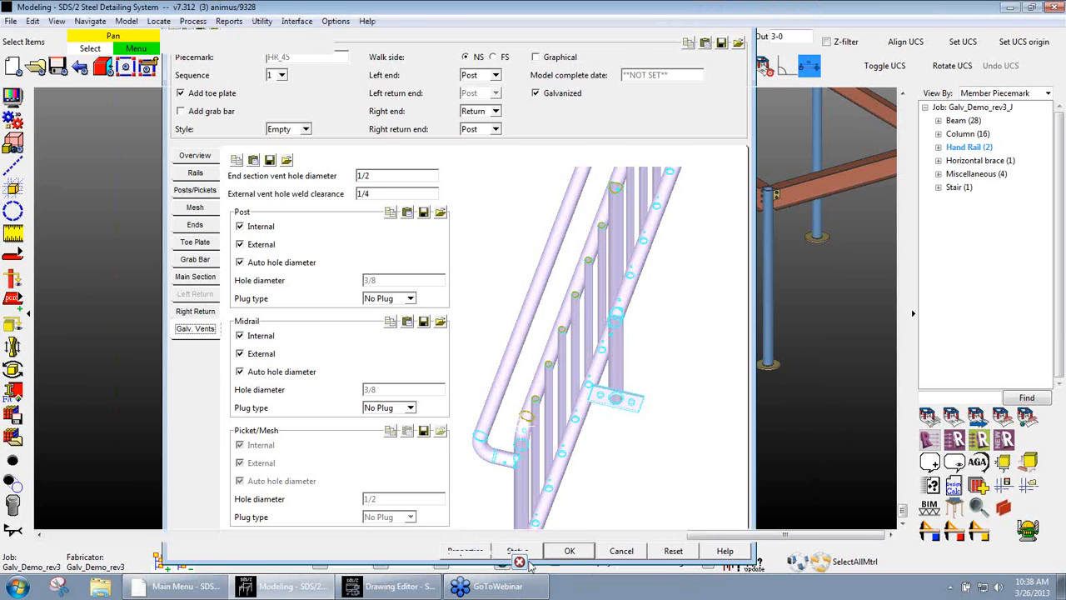
Step: Examine the vent holes at the posts, midrails and end bend of the stair hand rail in the model
scroll(473, 312, up, 3)
scroll(472, 312, up, 5)
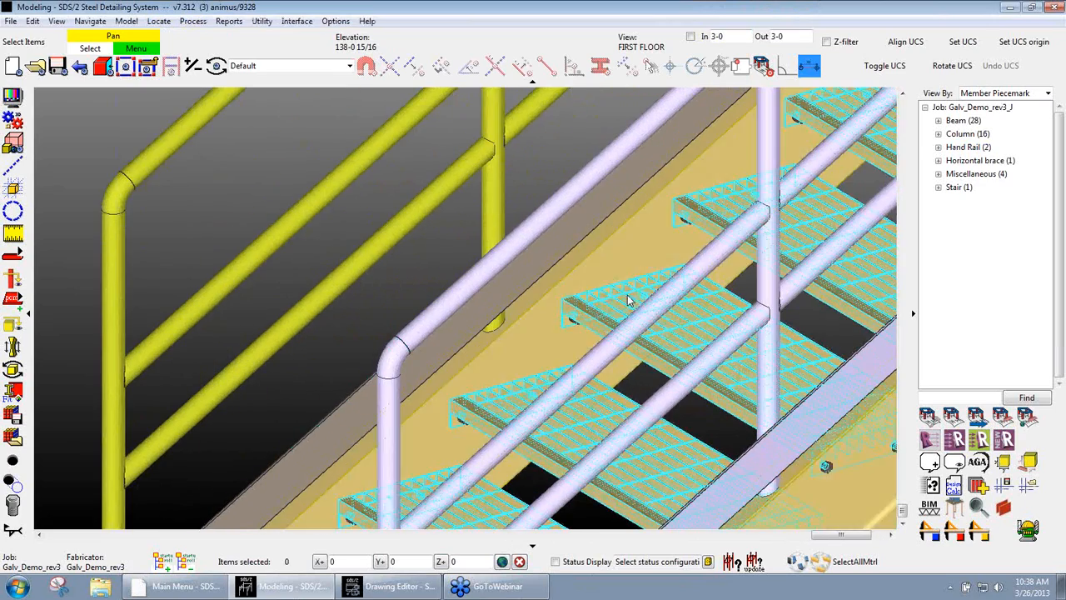
shift+middle_drag(572, 376, 326, 319)
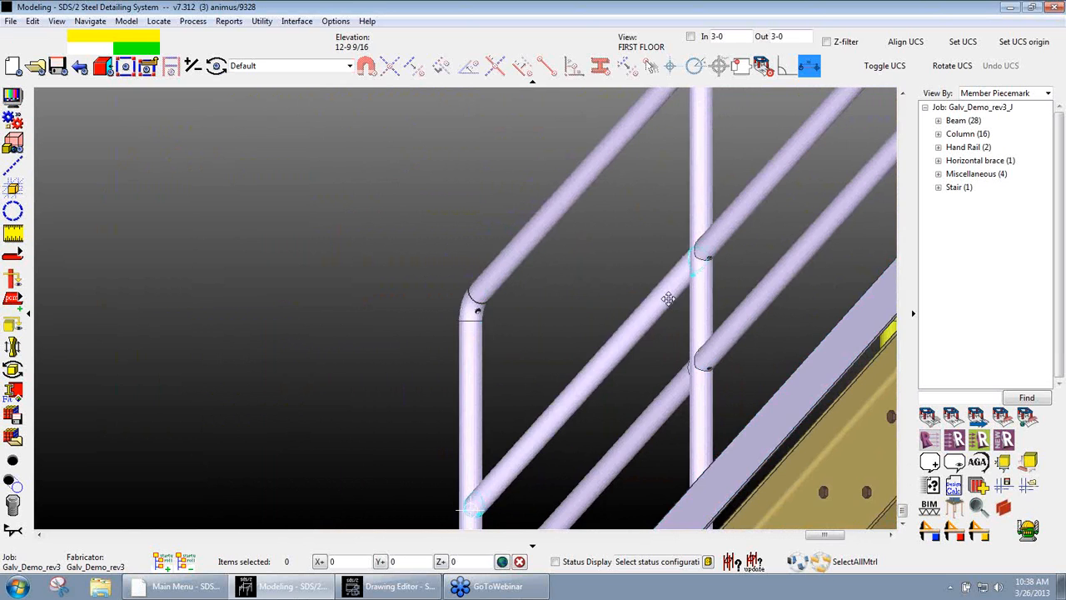
scroll(547, 302, up, 6)
middle_drag(558, 275, 541, 510)
scroll(540, 334, down, 4)
middle_drag(554, 229, 516, 472)
scroll(494, 316, up, 3)
scroll(551, 327, down, 4)
scroll(562, 317, down, 5)
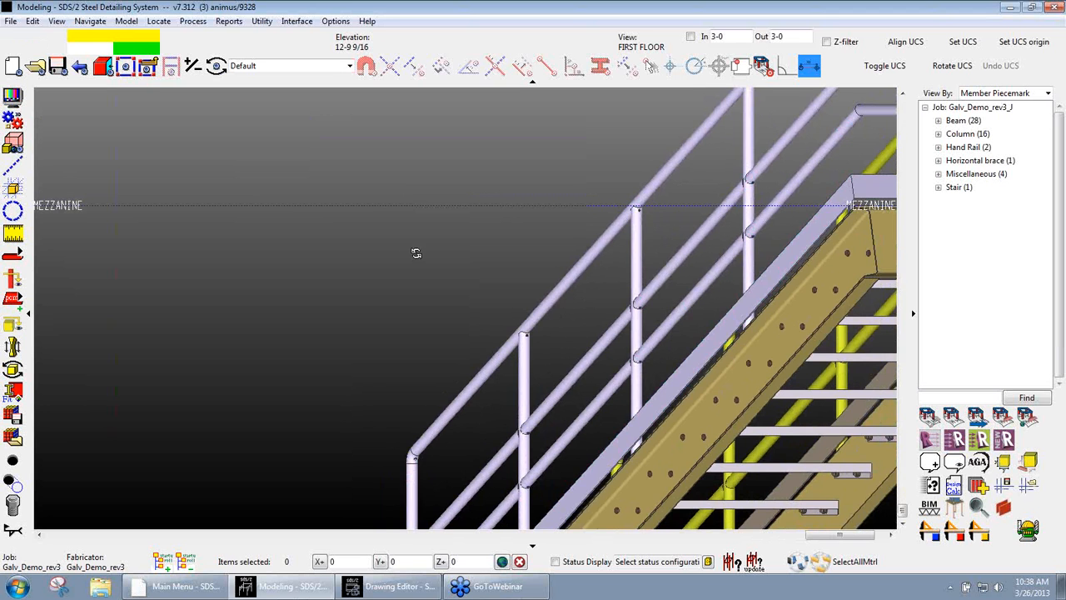
scroll(416, 253, down, 8)
middle_drag(673, 326, 454, 331)
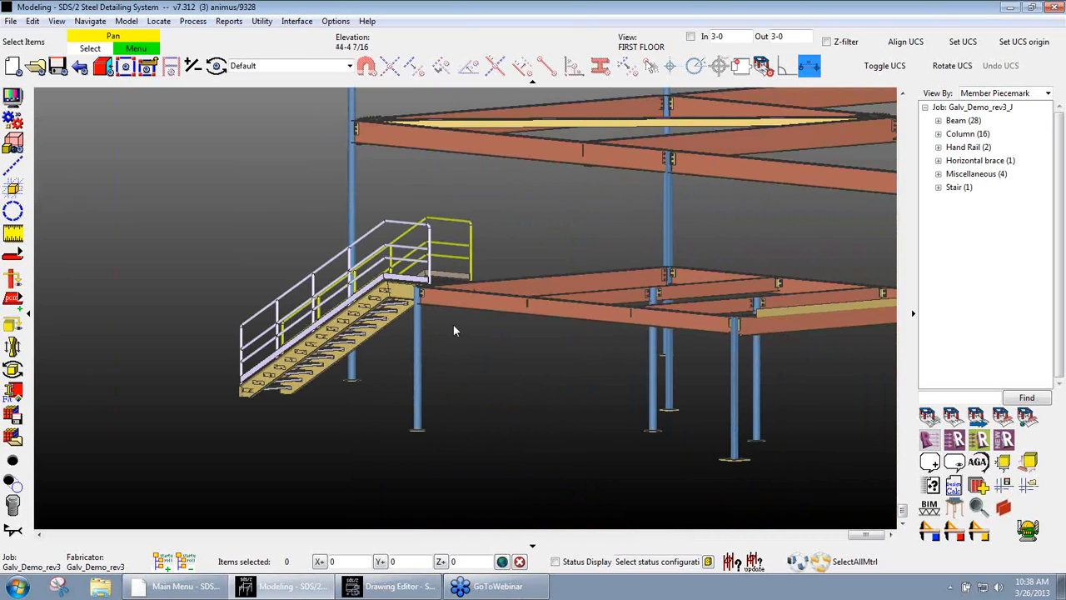
Step: Hide galvanized members from the piecemark list for member detailing, and cancel the selection
click(954, 538)
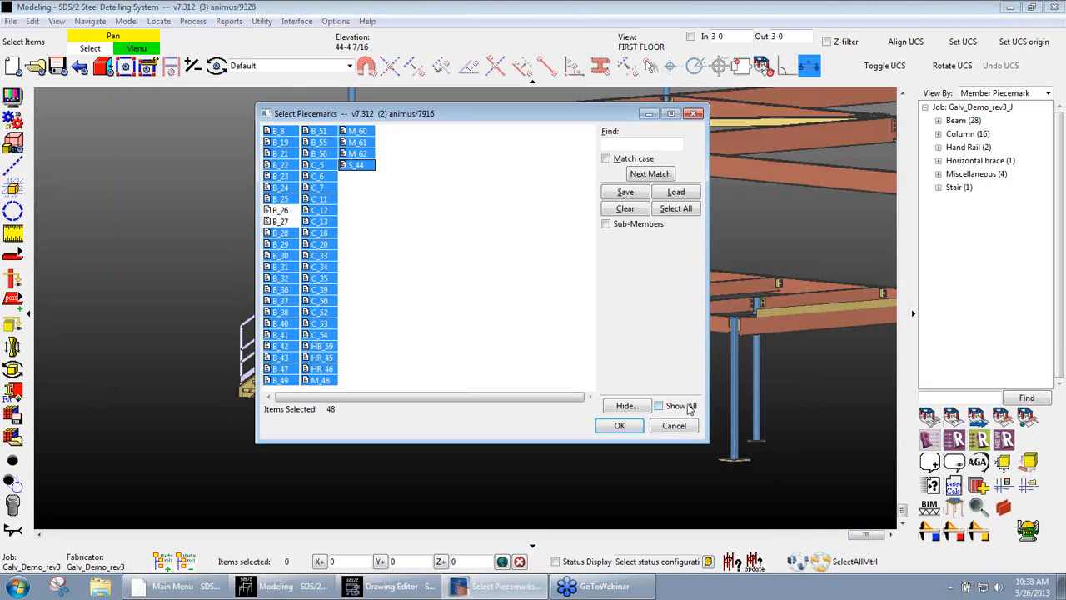
click(625, 406)
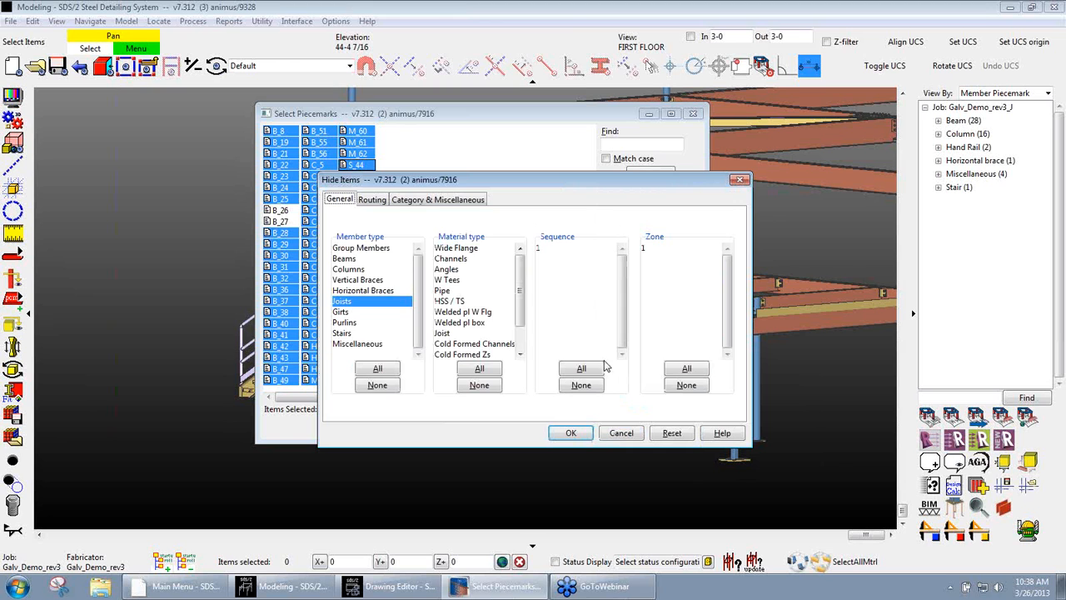
click(429, 200)
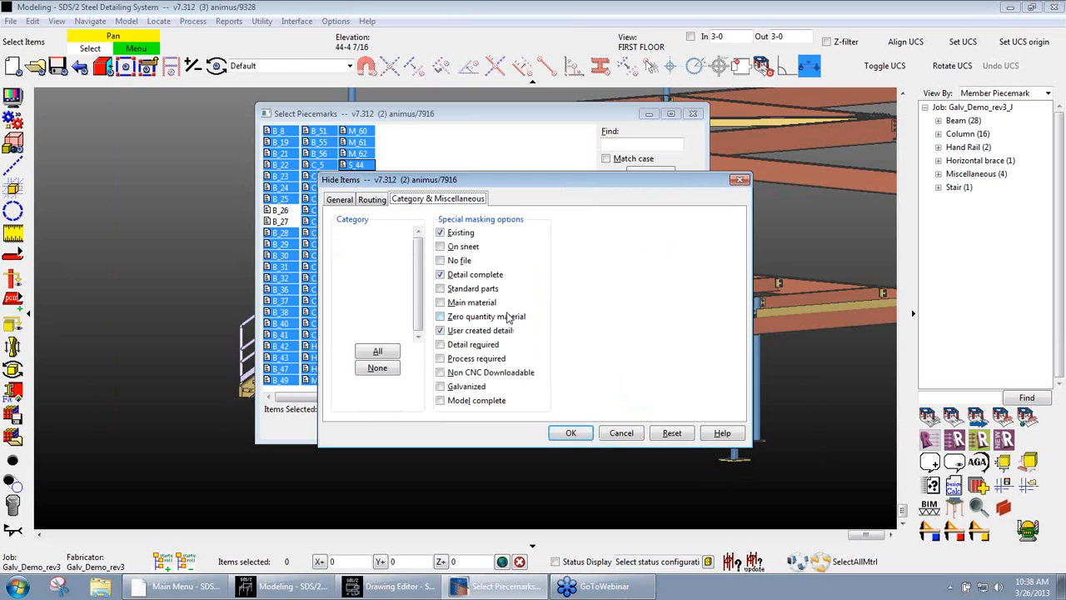
click(461, 387)
click(568, 434)
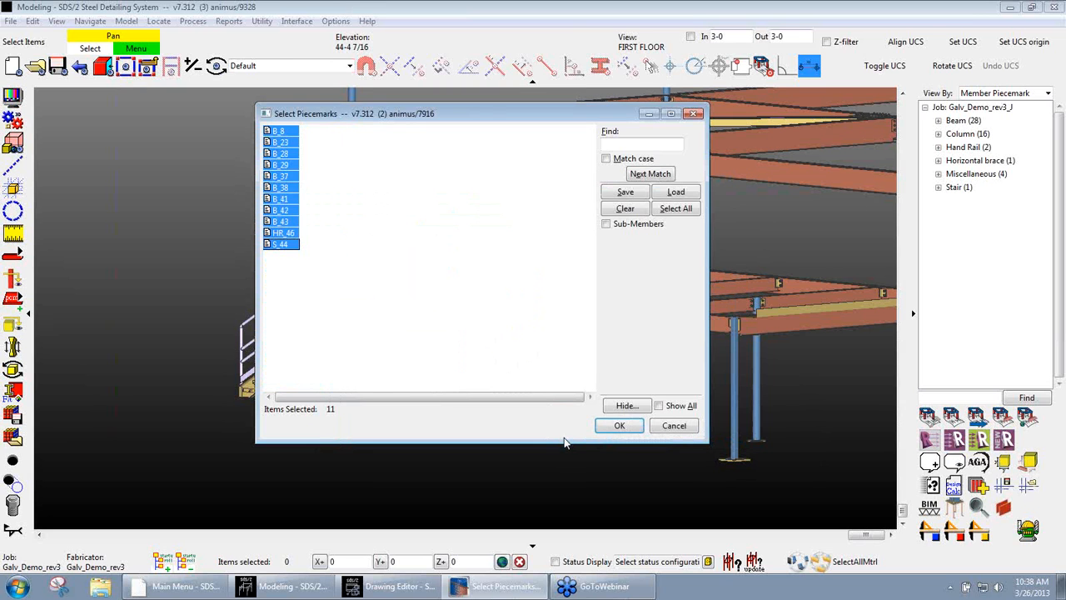
click(674, 428)
Step: Check the galvanizer date fields in the Fabricator custom properties of beam B_19
scroll(510, 398, up, 3)
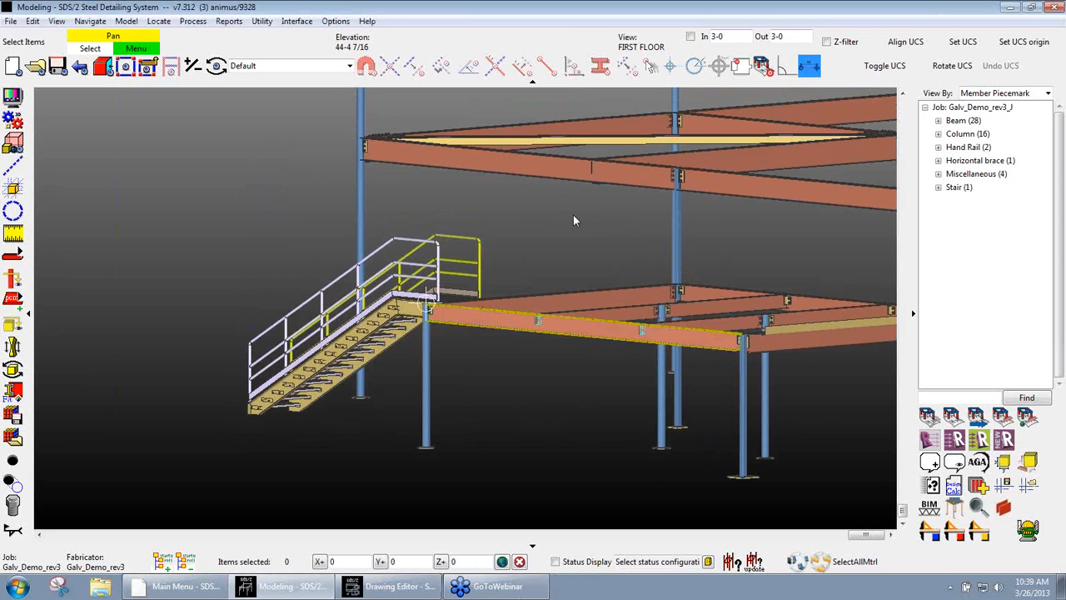
double_click(595, 132)
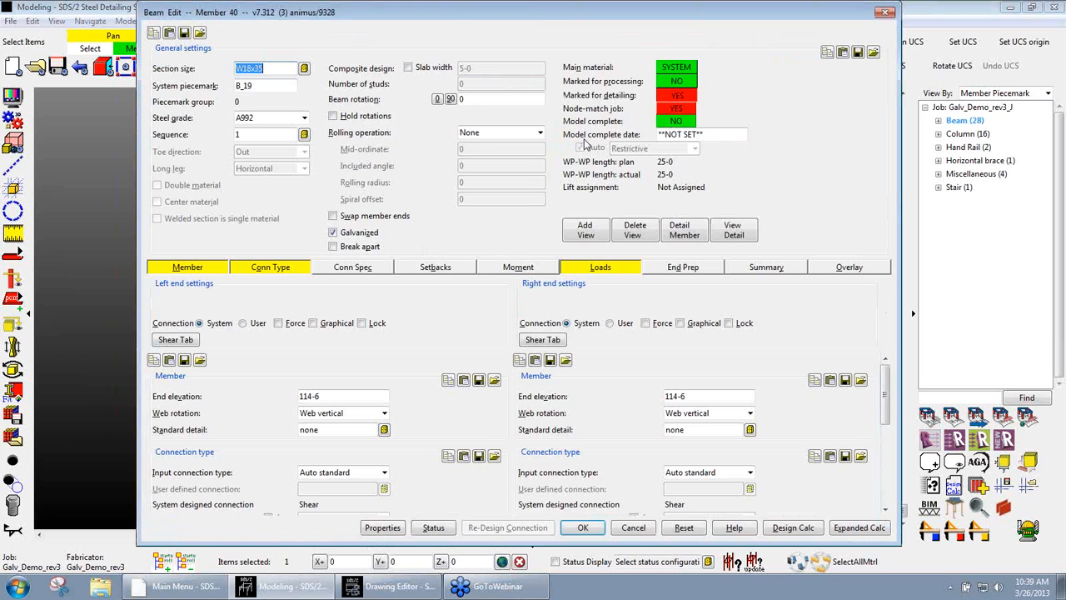
click(382, 528)
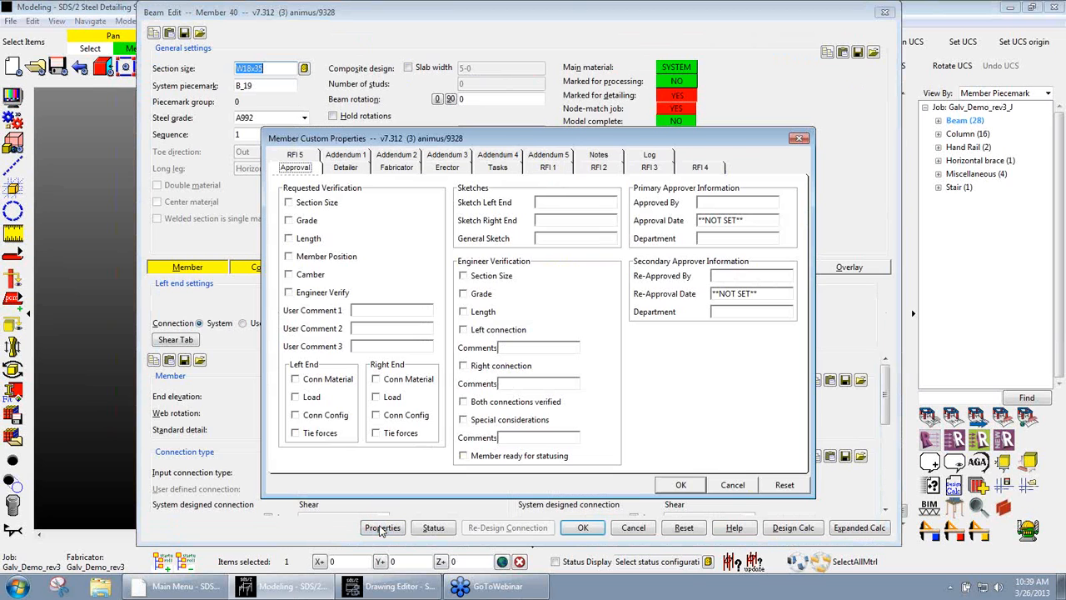
click(403, 168)
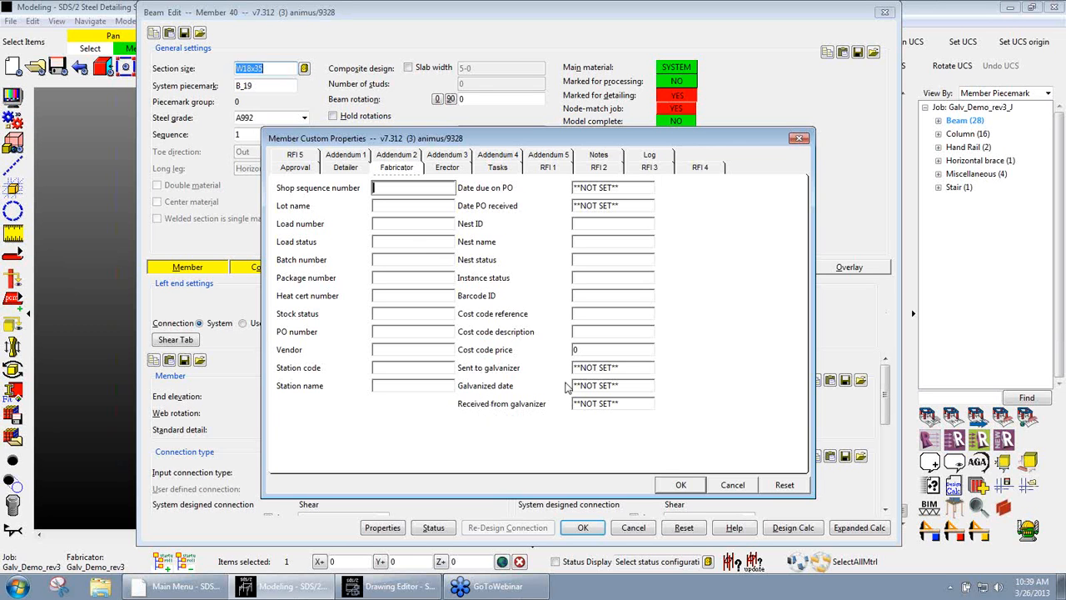
click(732, 485)
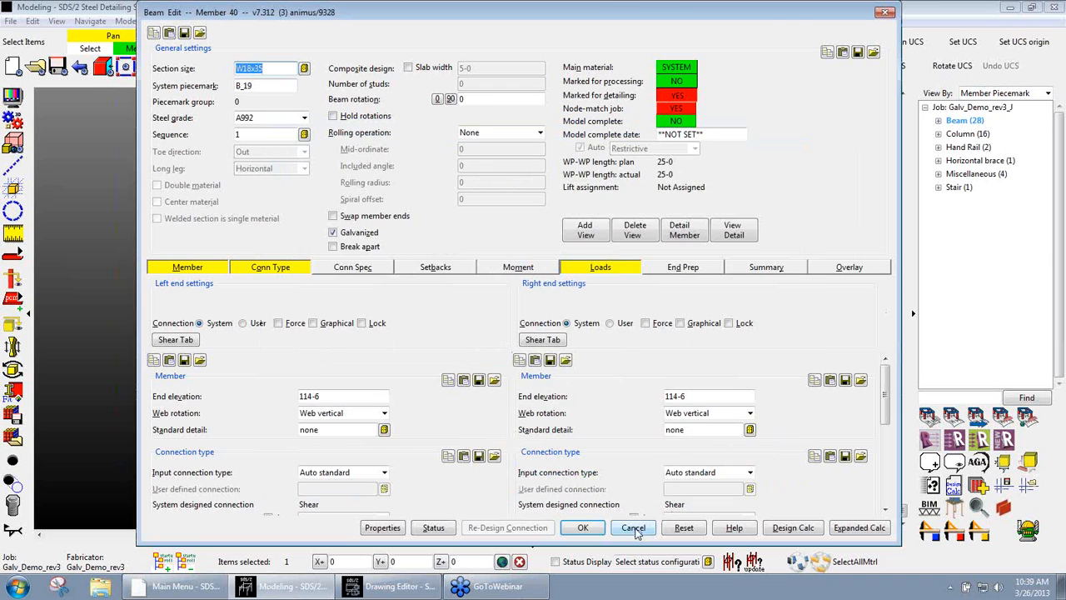
click(633, 528)
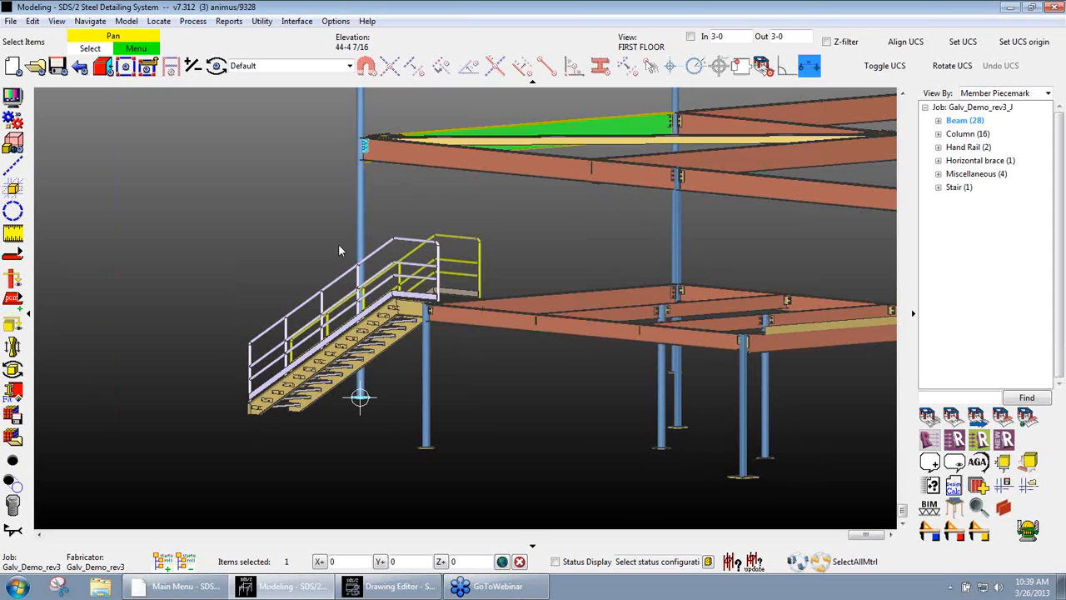
Step: Set the status display condition to the Galvanized member status
scroll(230, 275, down, 6)
shift+middle_drag(282, 274, 681, 398)
scroll(419, 278, down, 1)
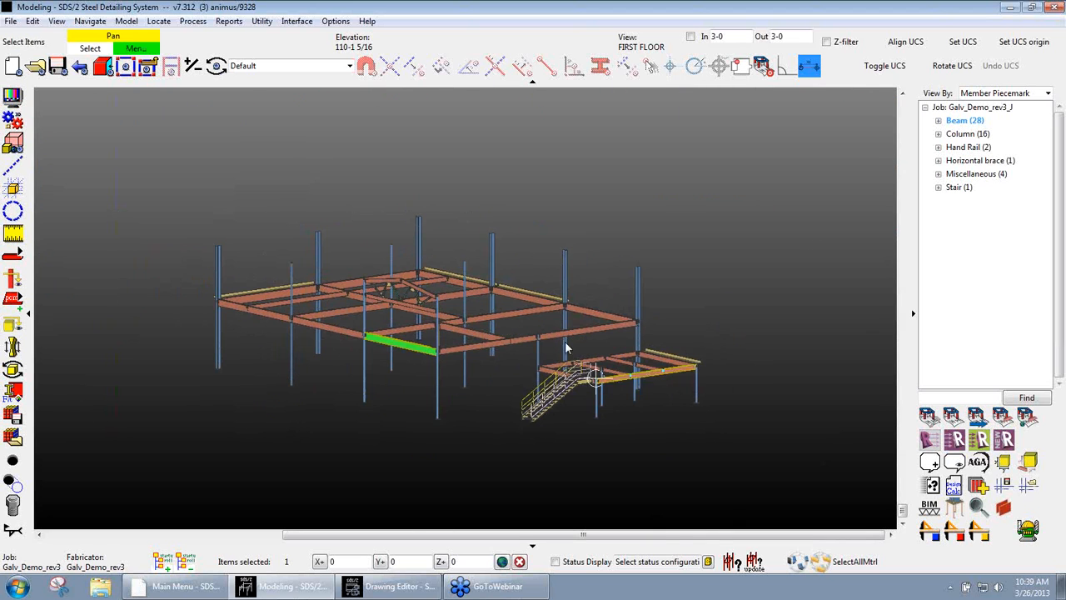
click(127, 21)
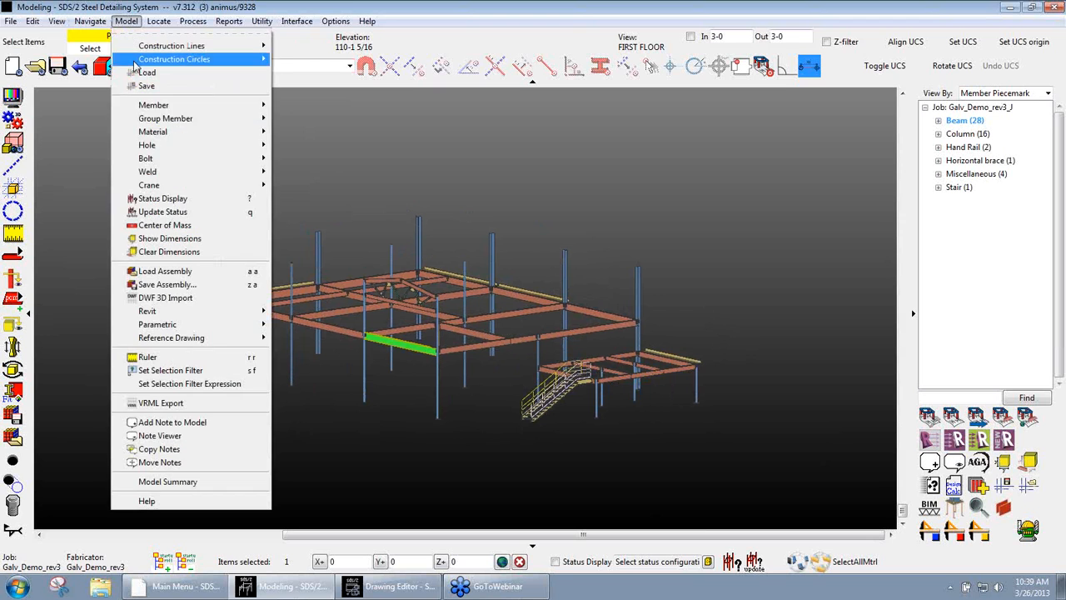
click(193, 198)
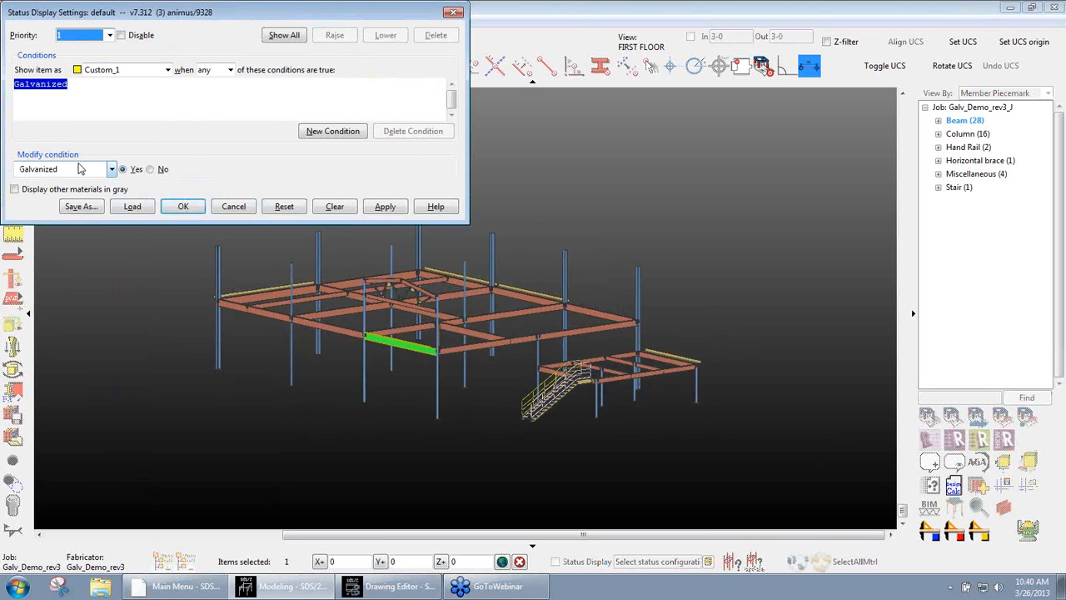
click(111, 170)
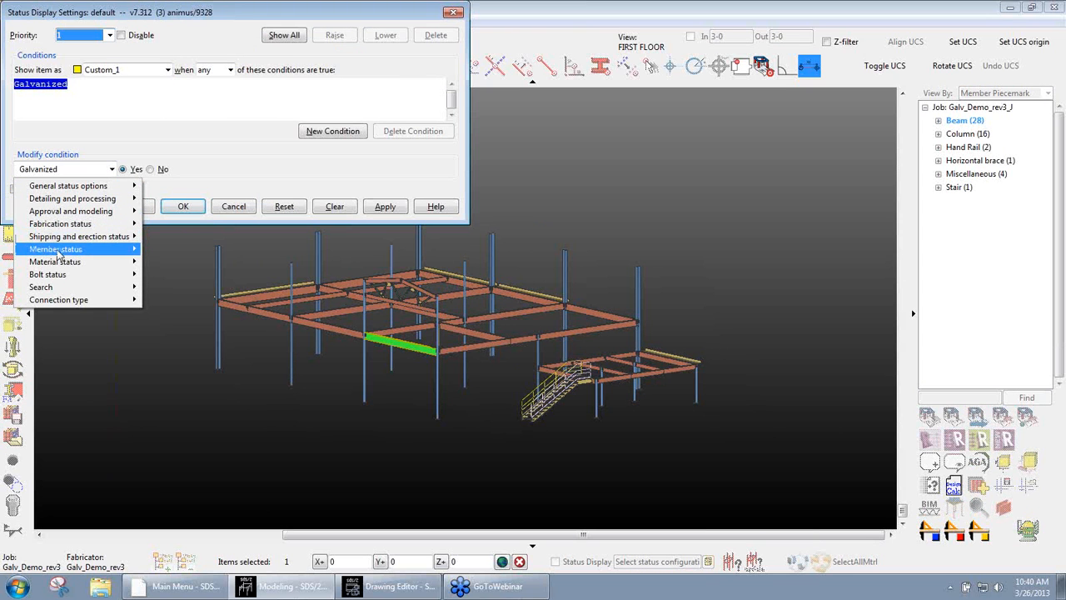
mouse_move(48, 253)
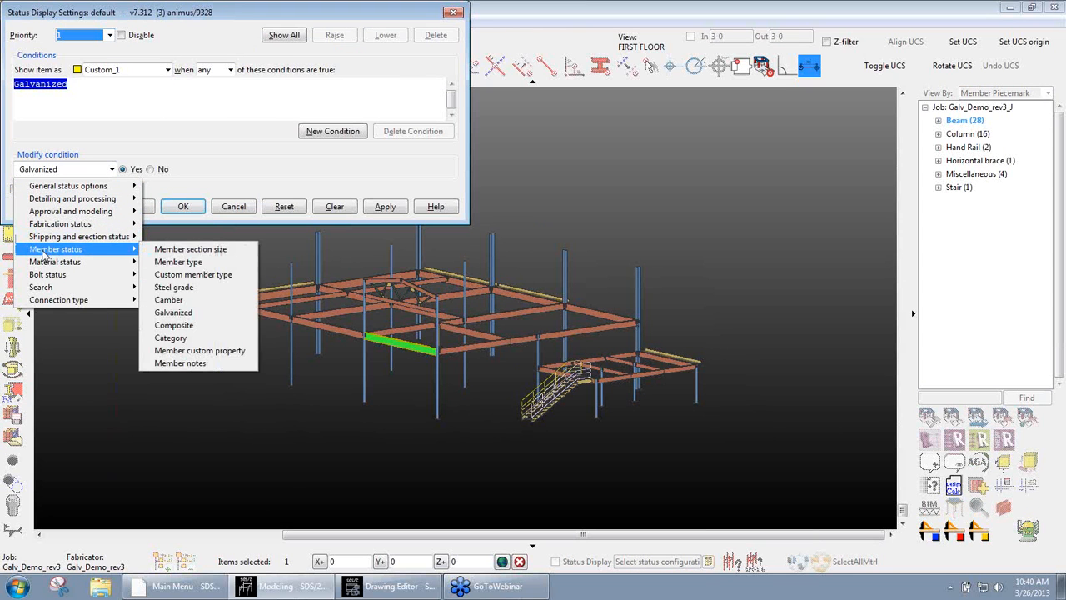
click(197, 317)
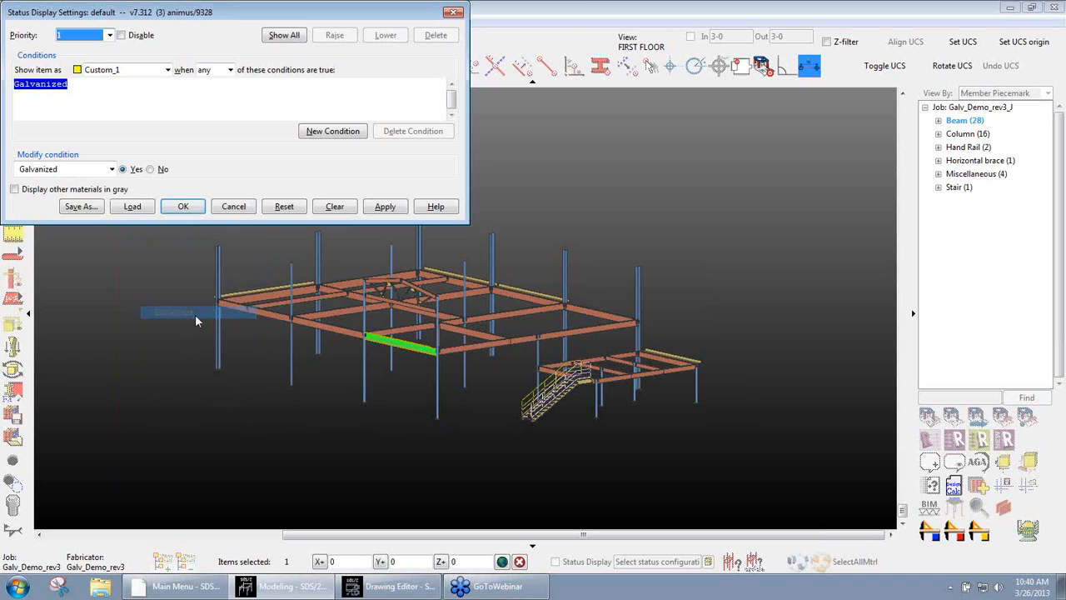
Step: Apply the galvanized status display to the model and inspect which members it highlights
click(385, 207)
click(183, 207)
click(190, 260)
scroll(463, 407, down, 3)
middle_drag(564, 432, 485, 390)
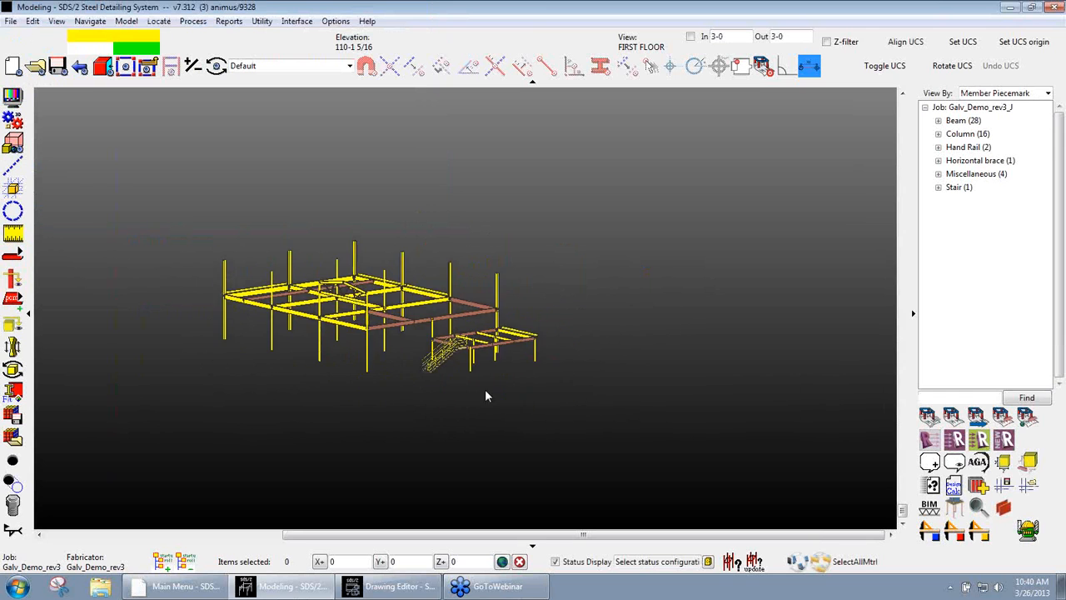
scroll(322, 278, up, 2)
middle_drag(317, 274, 357, 261)
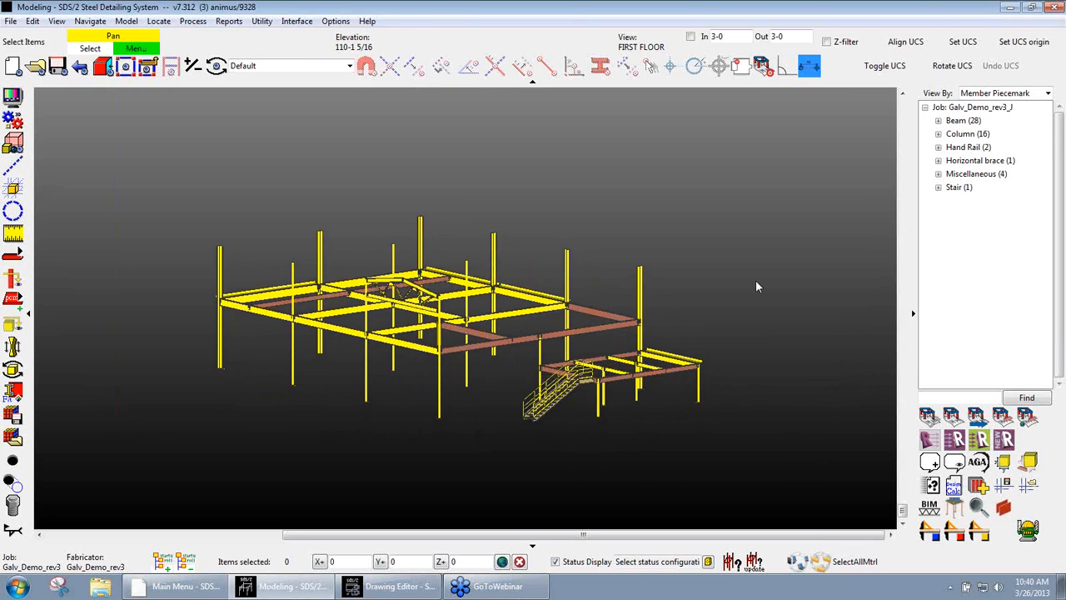
scroll(553, 427, up, 3)
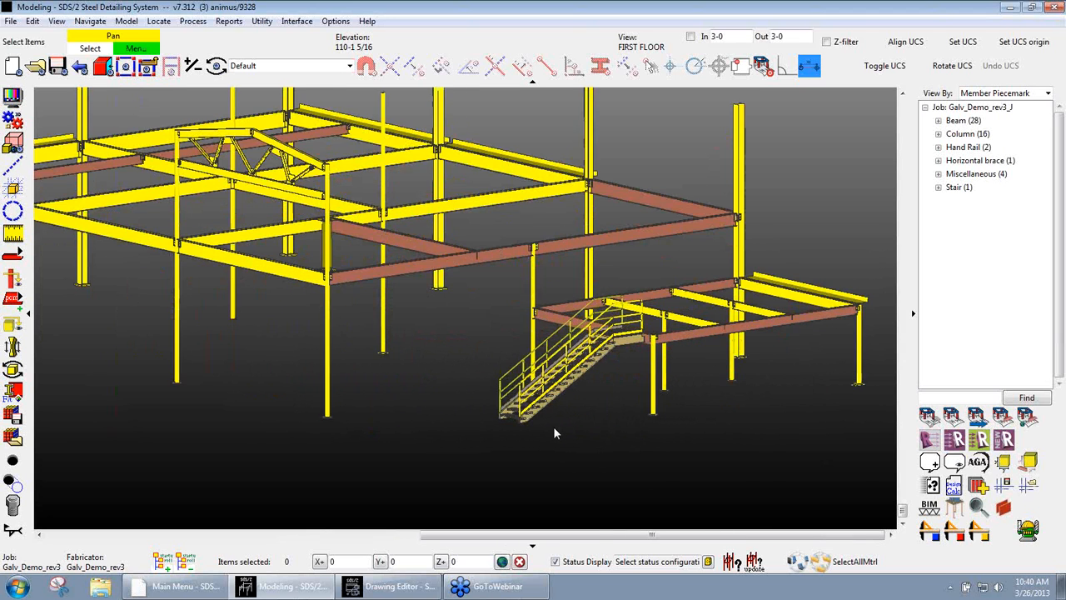
scroll(573, 419, down, 2)
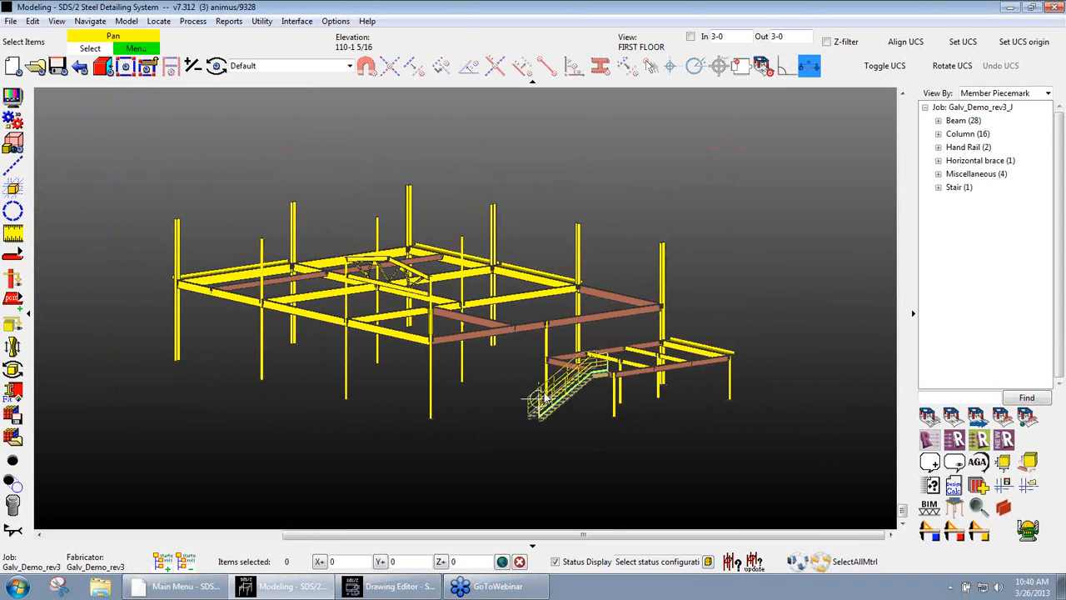
middle_drag(539, 399, 508, 396)
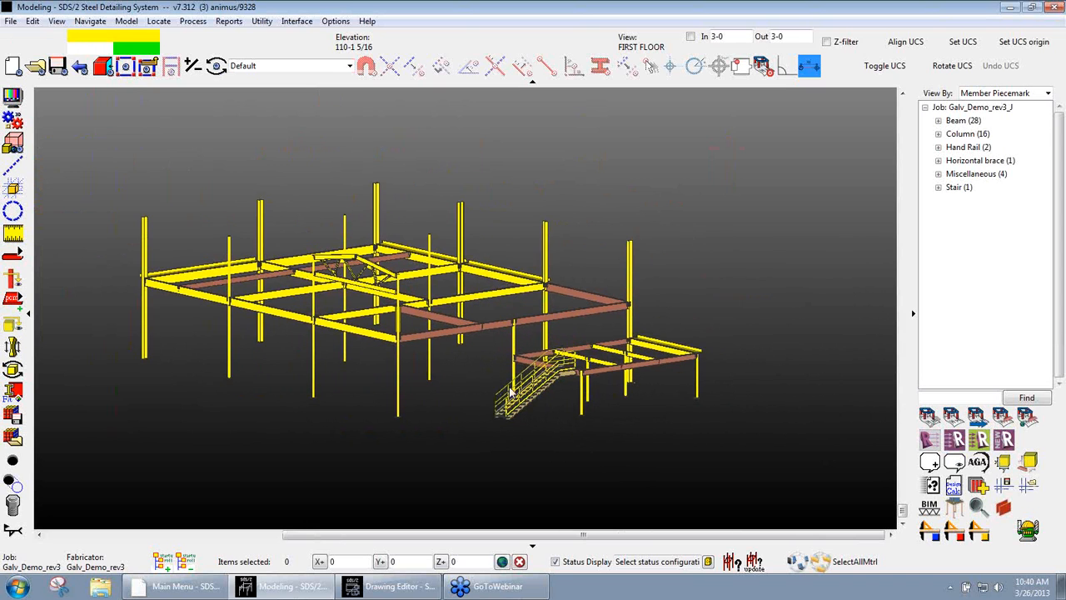
click(1051, 32)
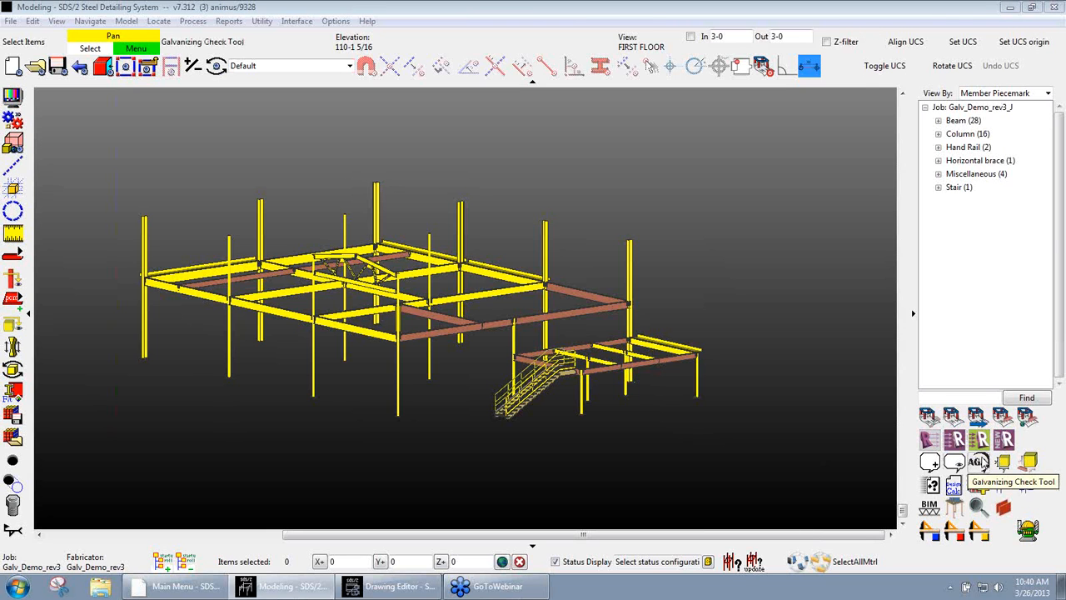
Step: Open the Galvanizing Check Tool for all members of the model
click(980, 462)
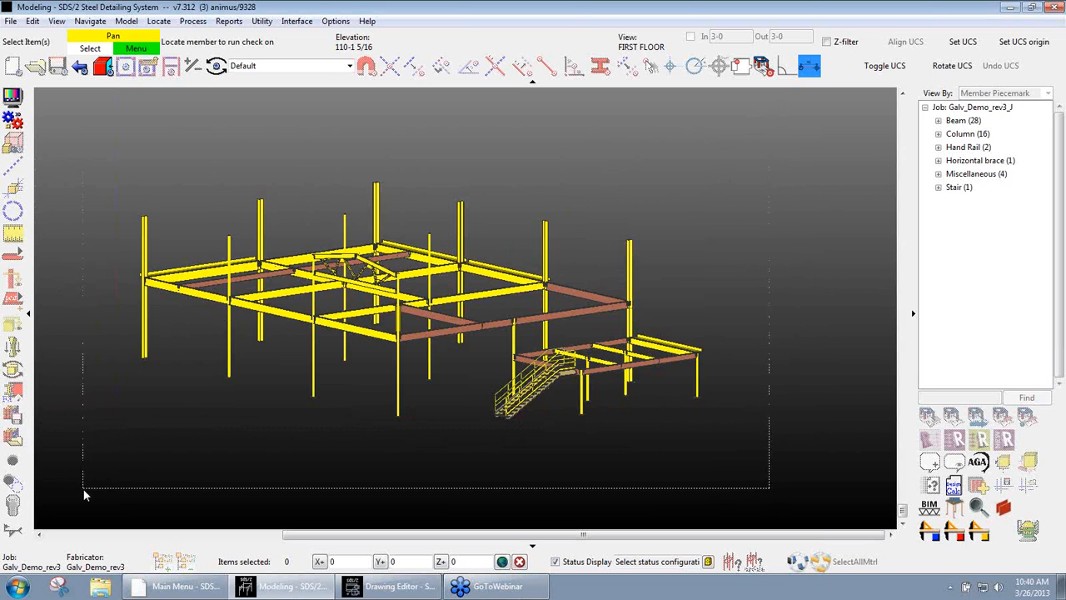
key(ctrl+a)
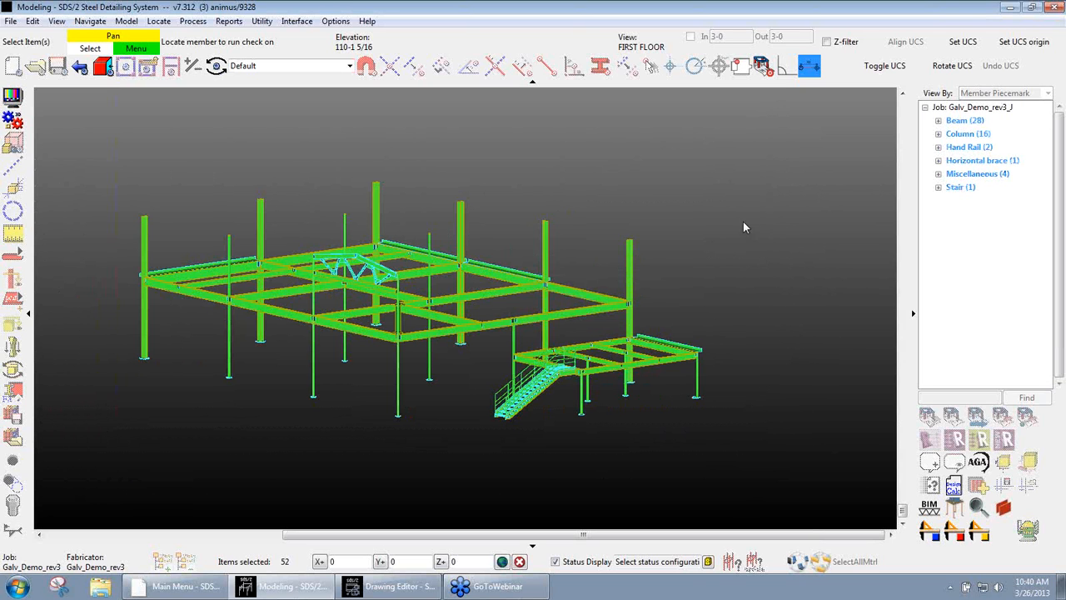
right_click(705, 205)
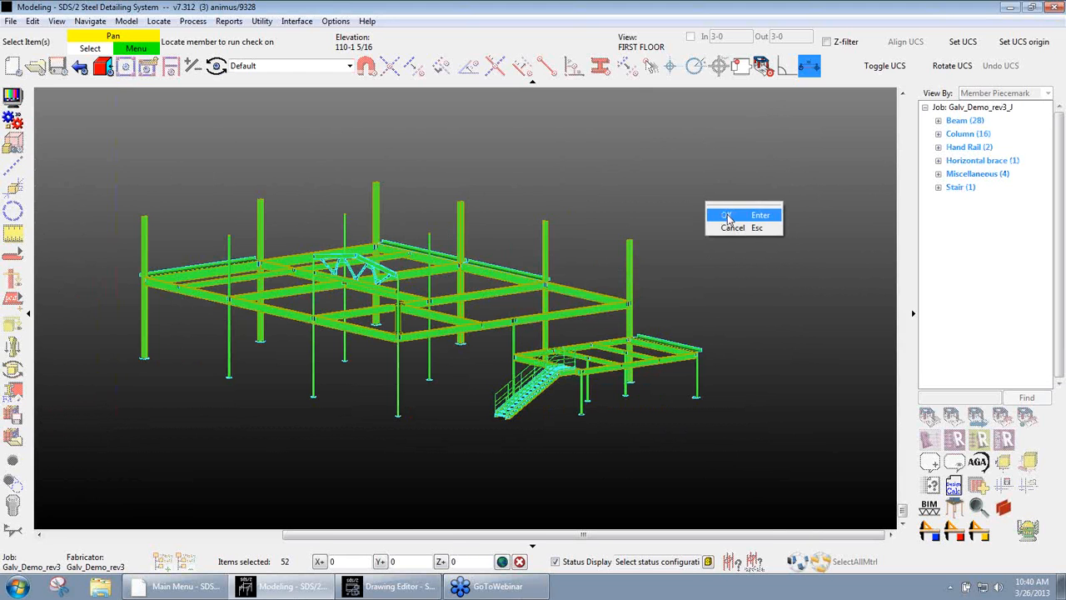
click(727, 217)
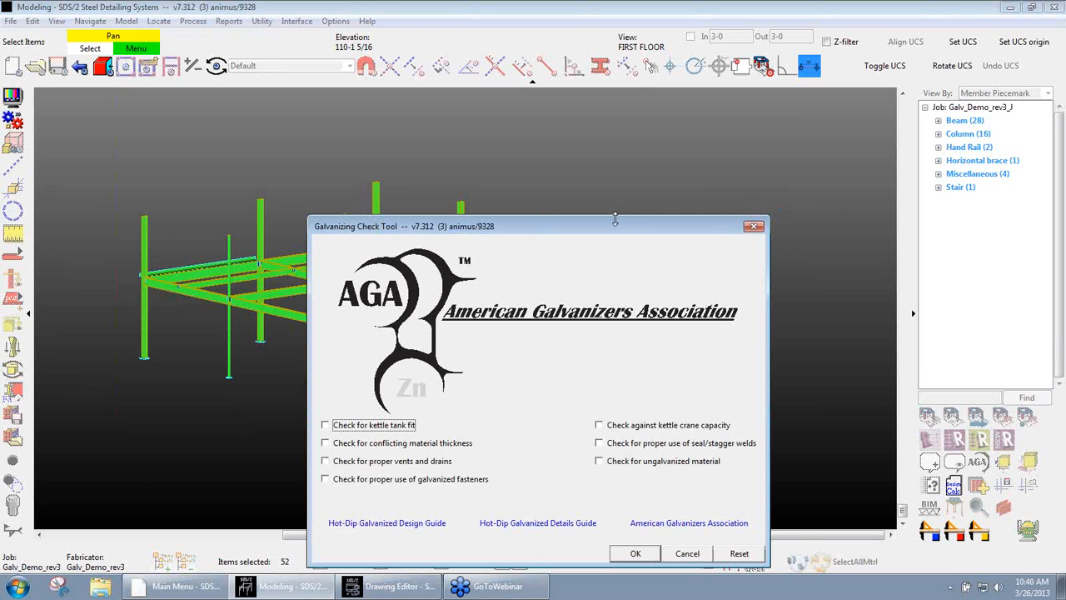
drag(613, 218, 622, 138)
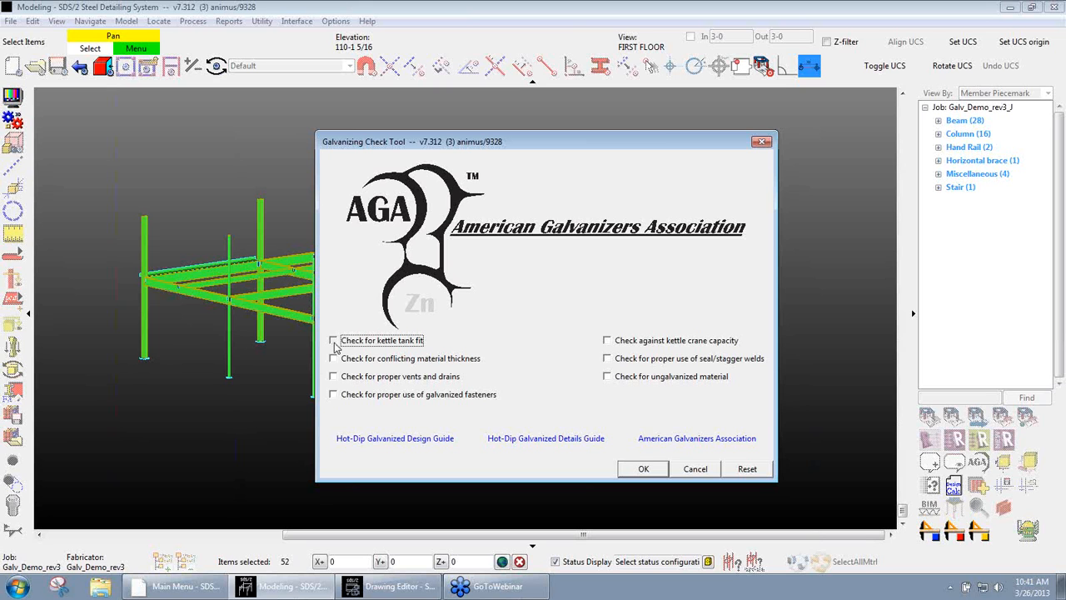
Step: Run the kettle tank fit check on the selected members, then review its report and close it
click(645, 469)
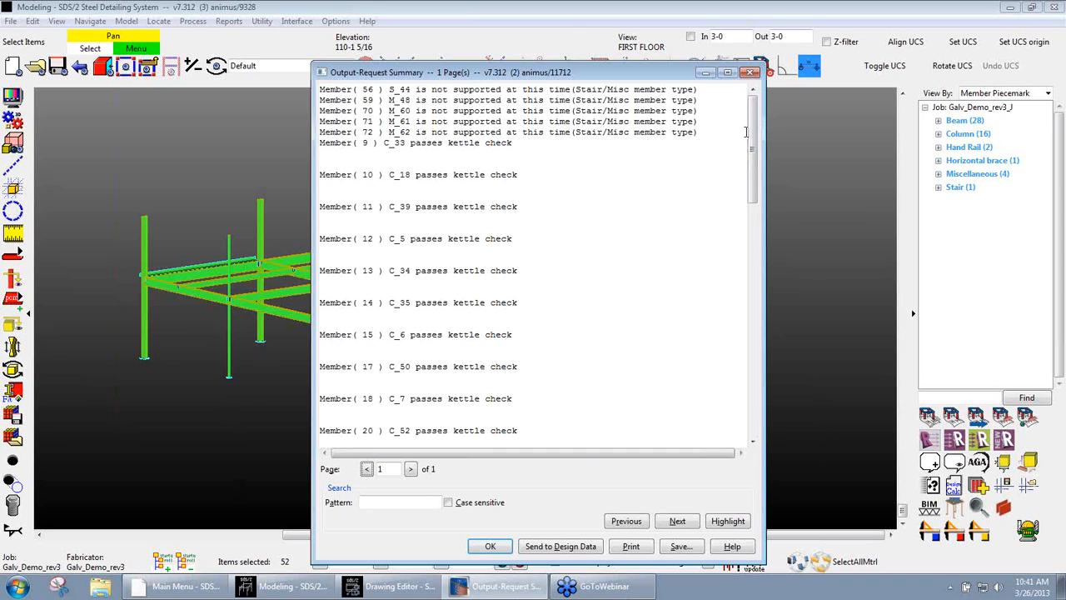
drag(753, 135, 752, 226)
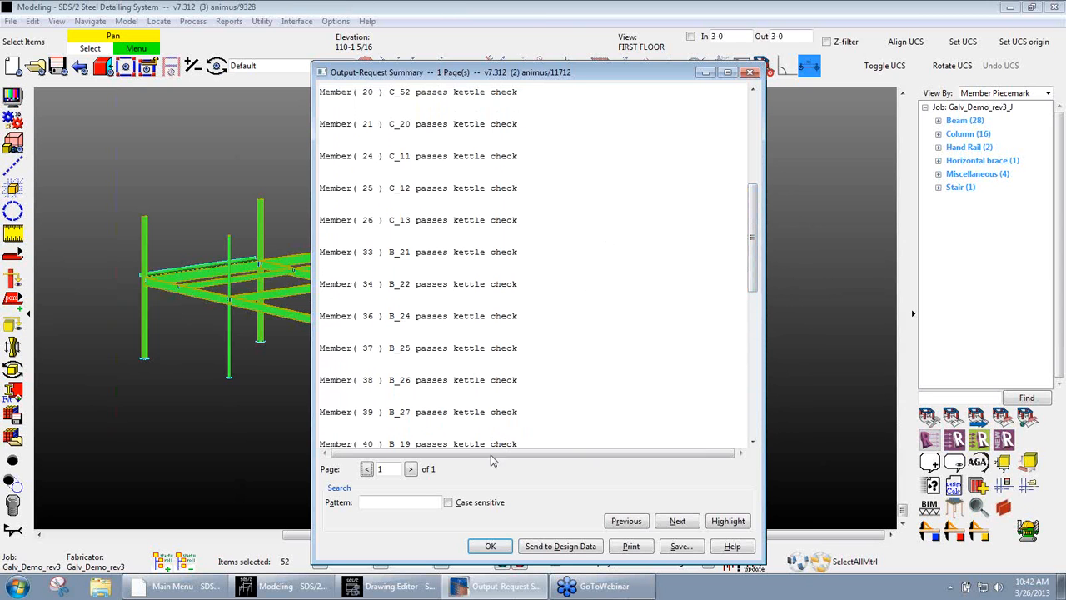
click(494, 546)
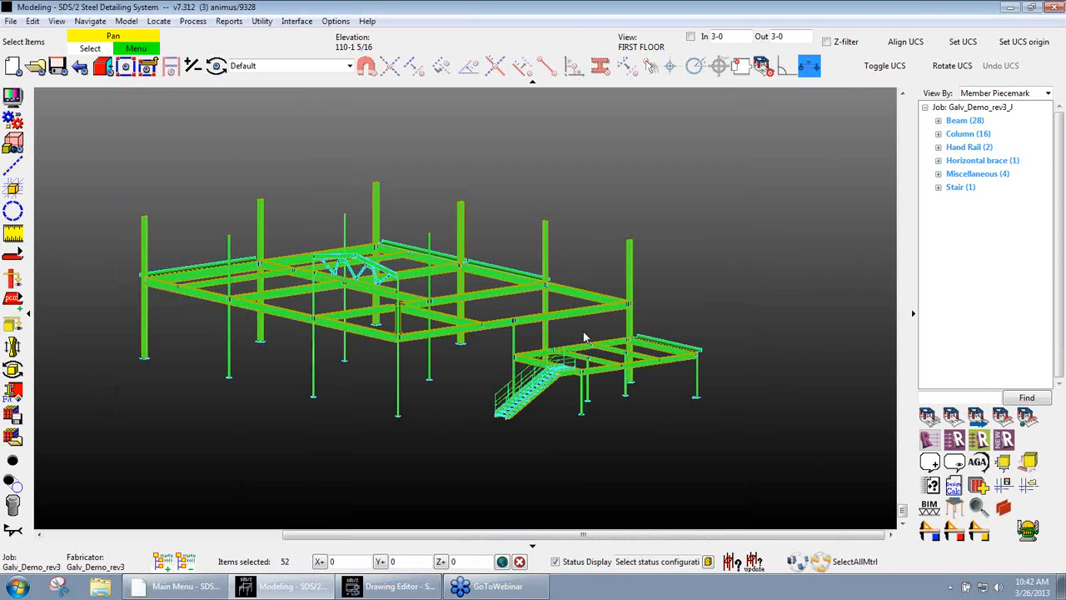
Step: Run the Galvanizing Check Tool on the same selected members with every check enabled except kettle tank fit
click(977, 461)
right_click(688, 246)
click(700, 254)
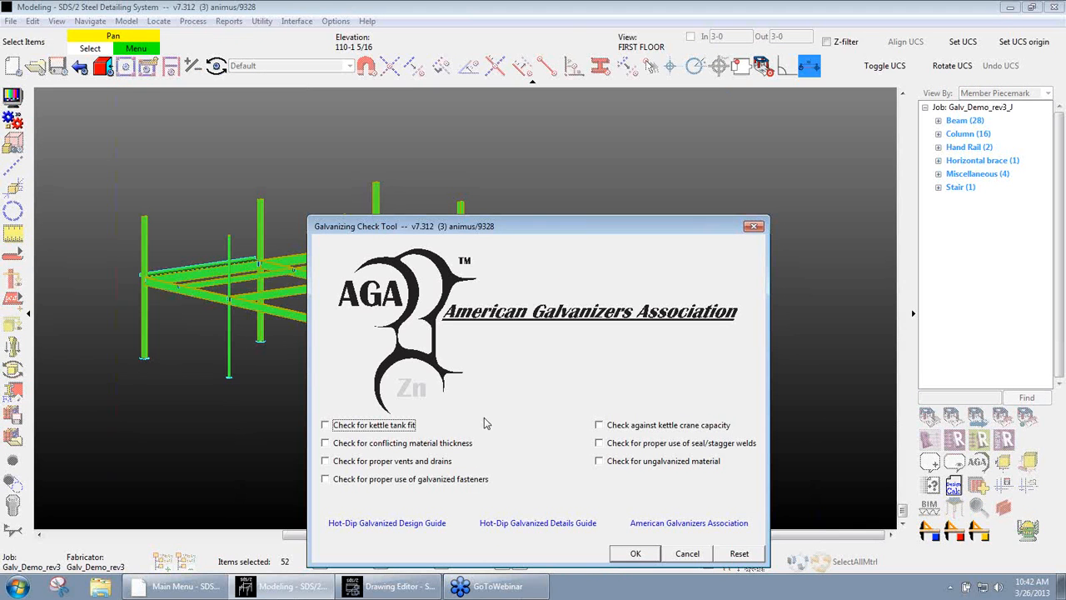
click(325, 443)
click(325, 460)
click(324, 479)
click(599, 426)
click(599, 443)
click(634, 553)
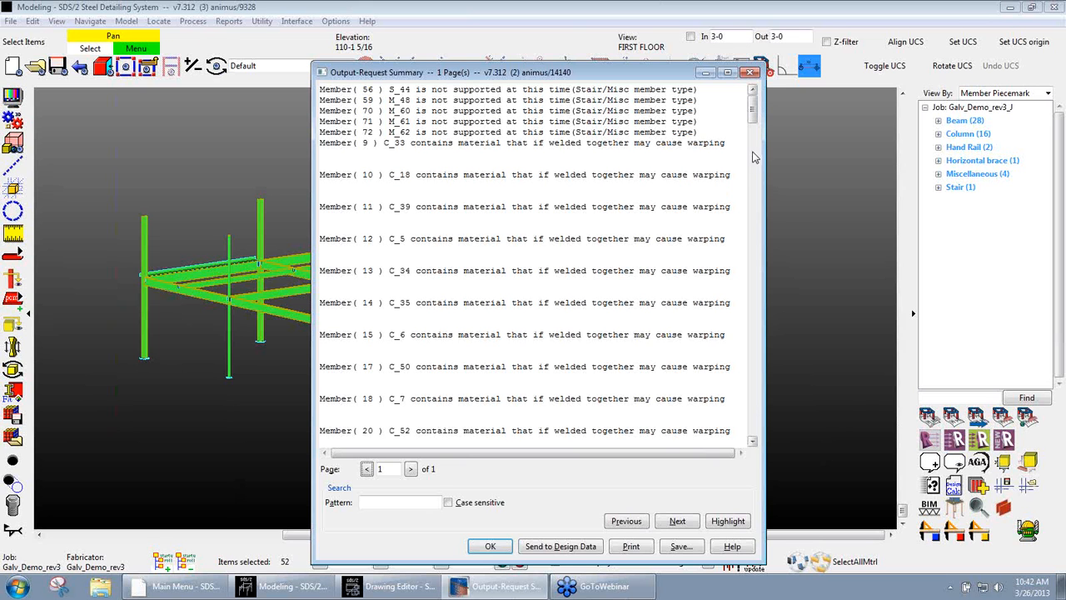
Step: Review the check report for material thickness, seal welds, vent/drain holes, kettle crane capacity and non-galvanized material, and close it
drag(752, 114, 762, 174)
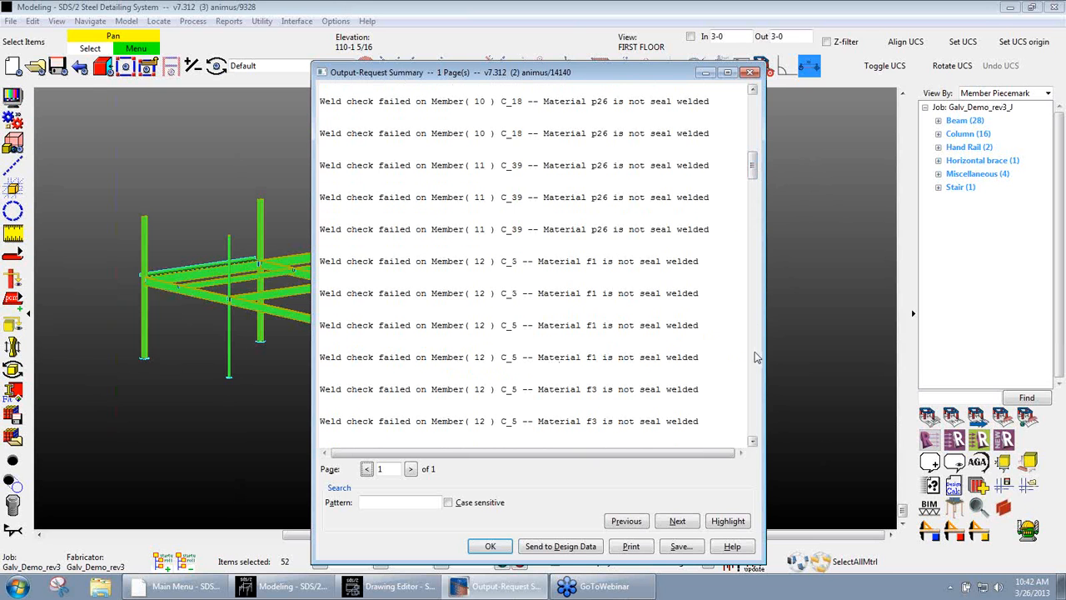
drag(755, 179, 756, 368)
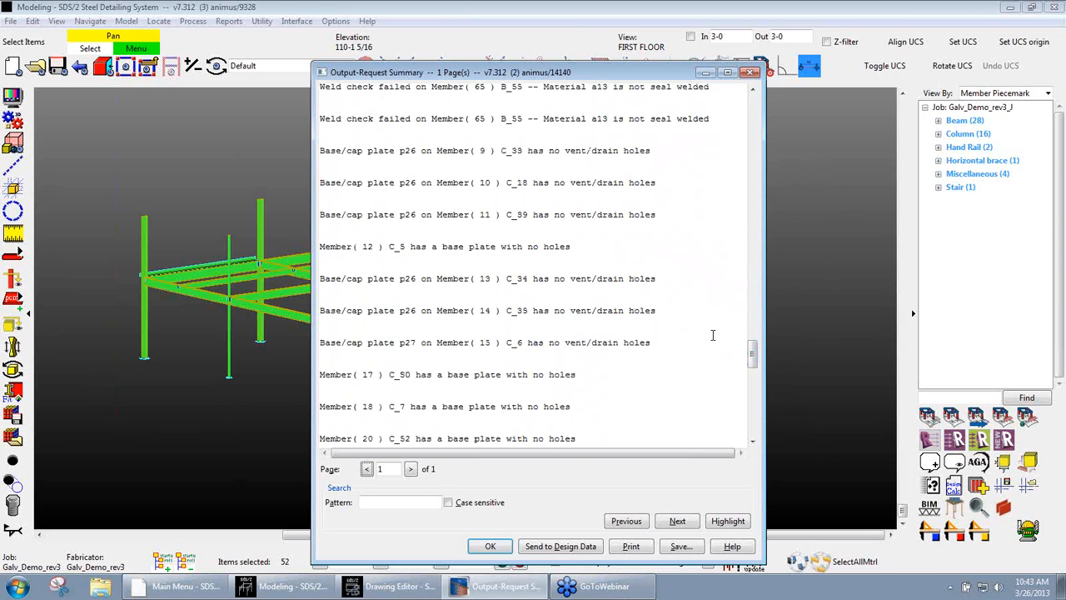
drag(752, 354, 752, 379)
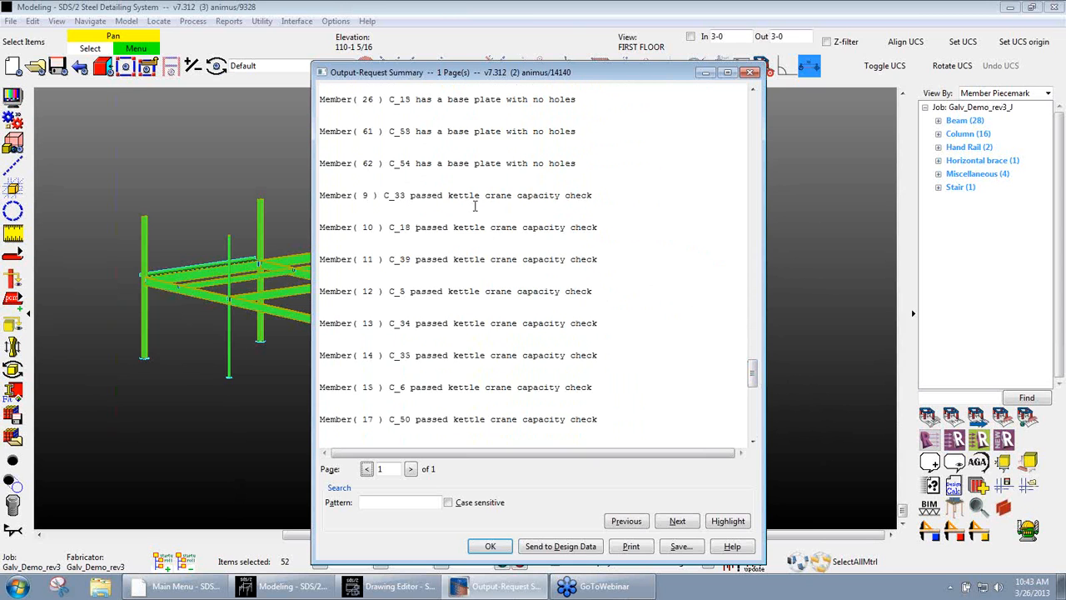
drag(753, 371, 752, 426)
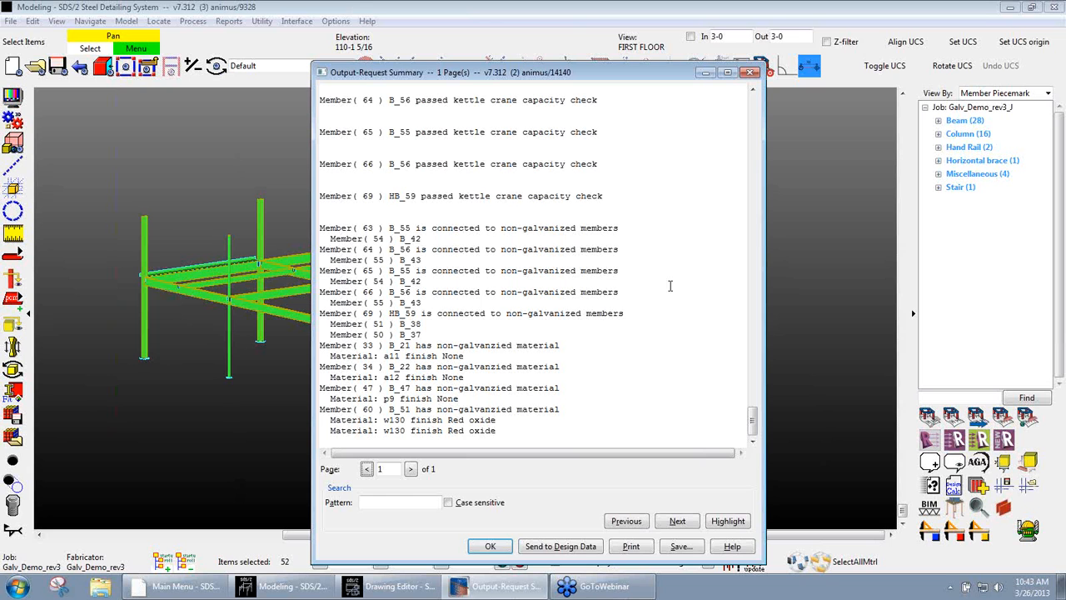
click(491, 547)
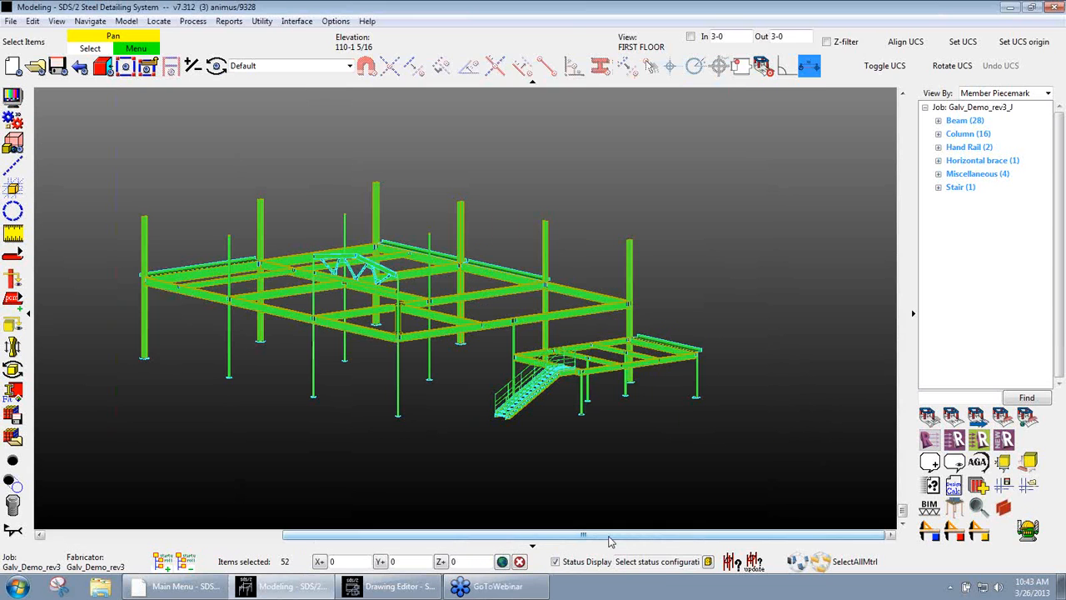
Step: View the American Galvanizers Association website from the Galvanizing Check Tool, and leave the tool without running any checks
click(980, 487)
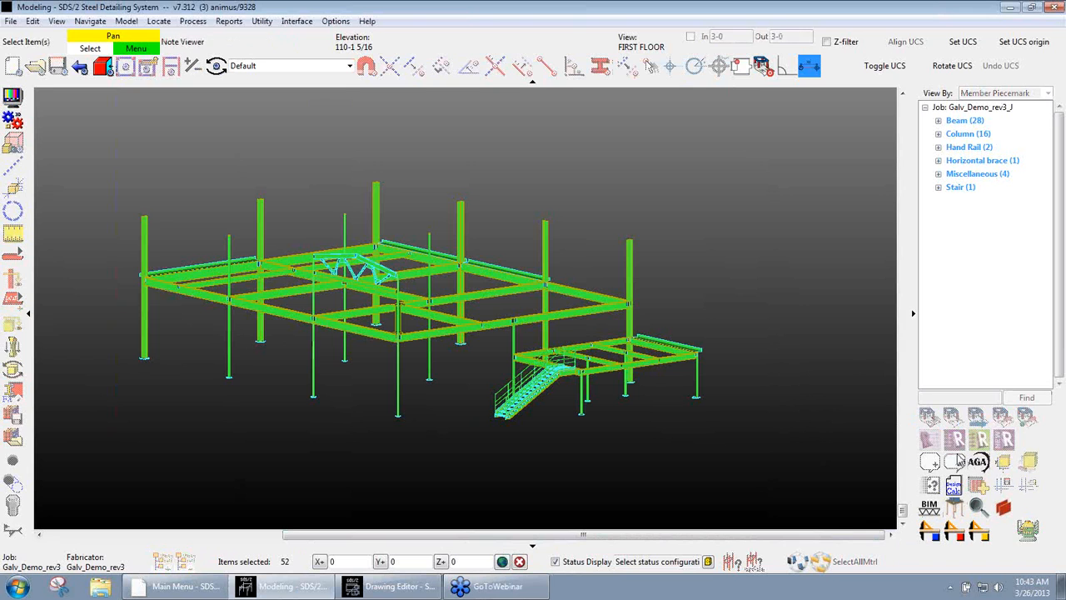
click(747, 201)
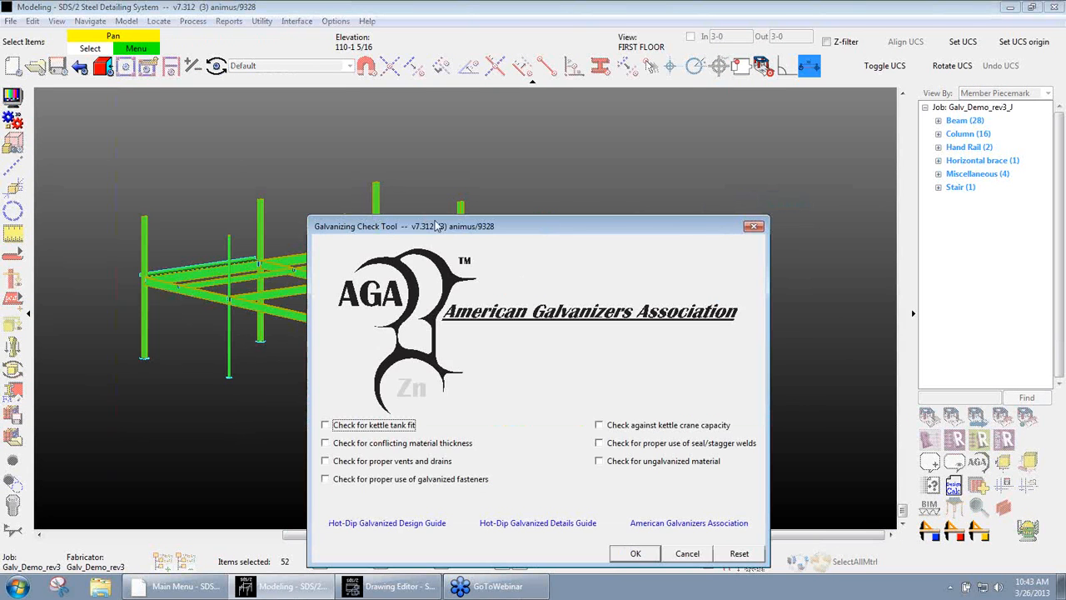
drag(432, 186, 427, 80)
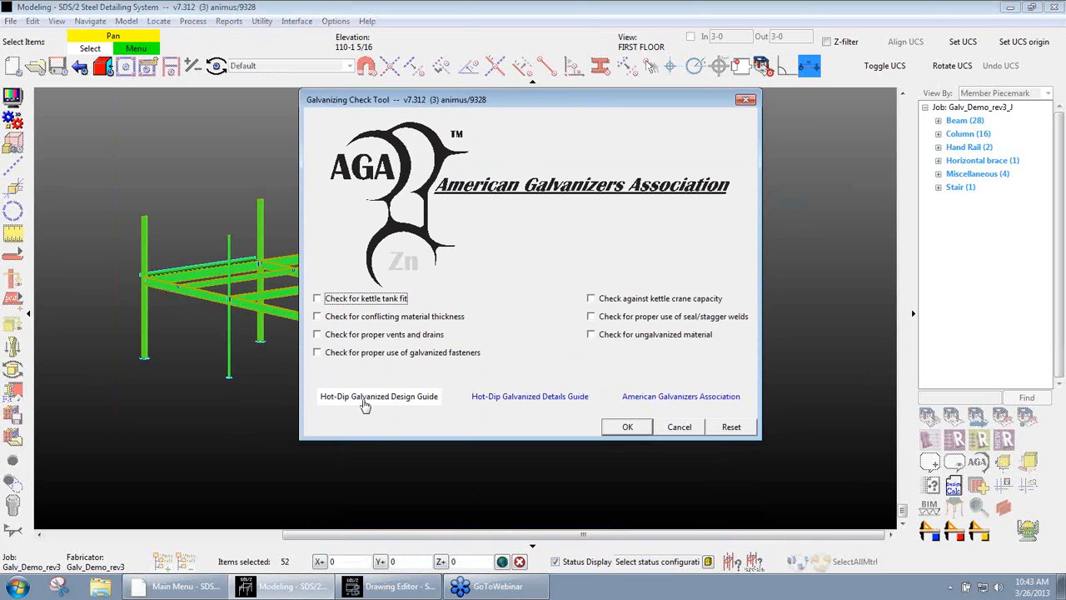
click(671, 399)
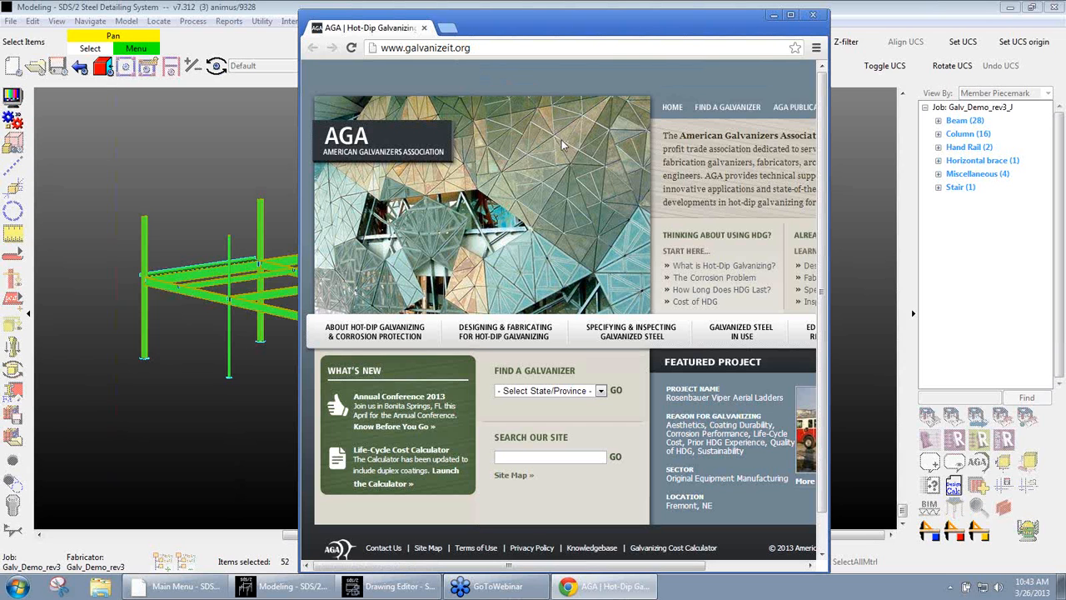
scroll(566, 142, down, 1)
scroll(565, 144, up, 1)
click(814, 16)
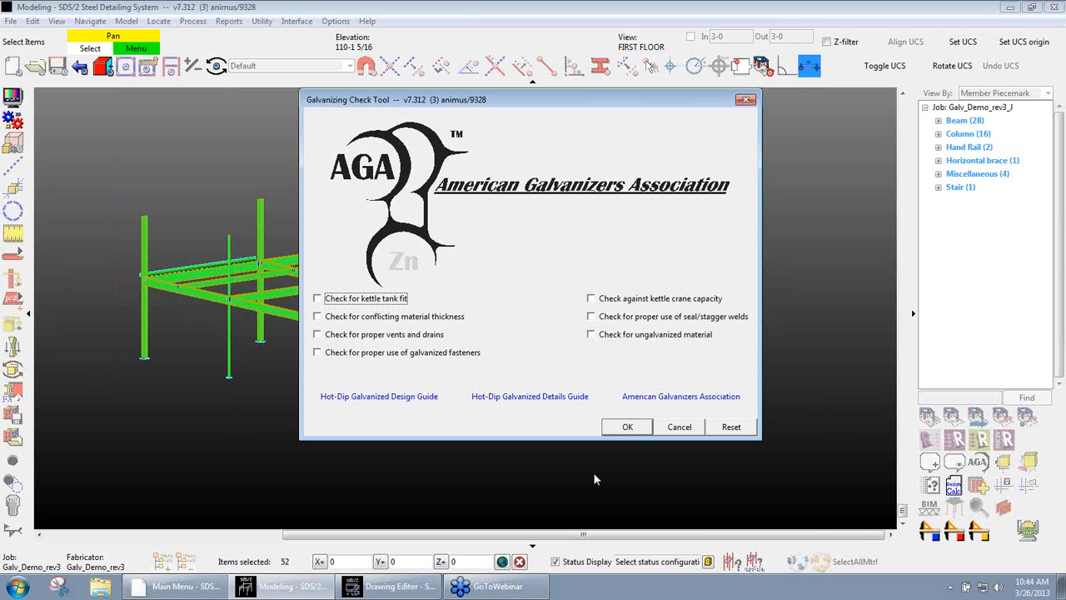
click(680, 427)
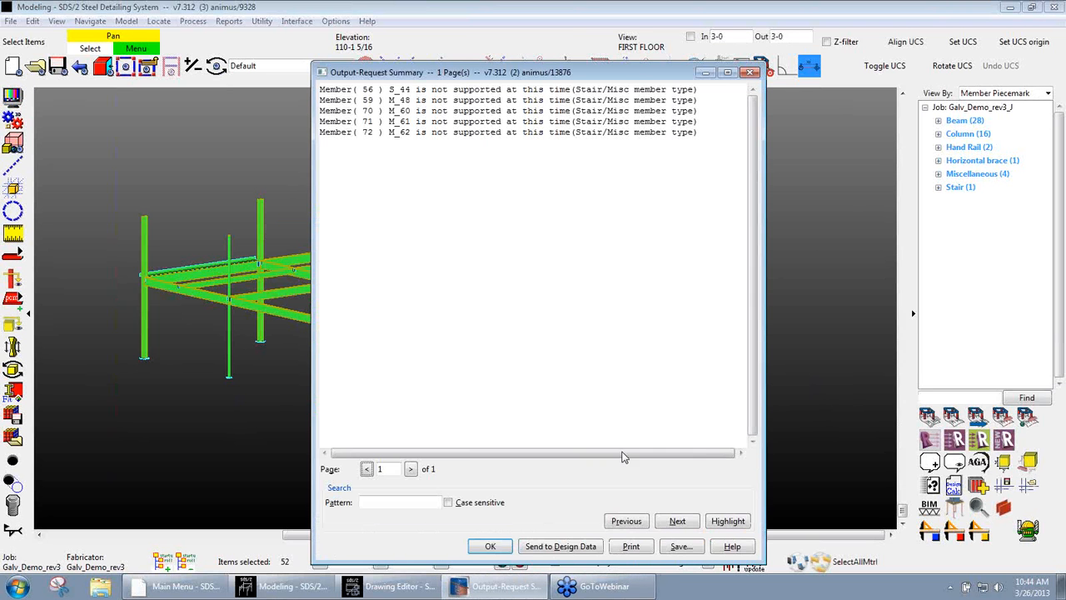
click(490, 546)
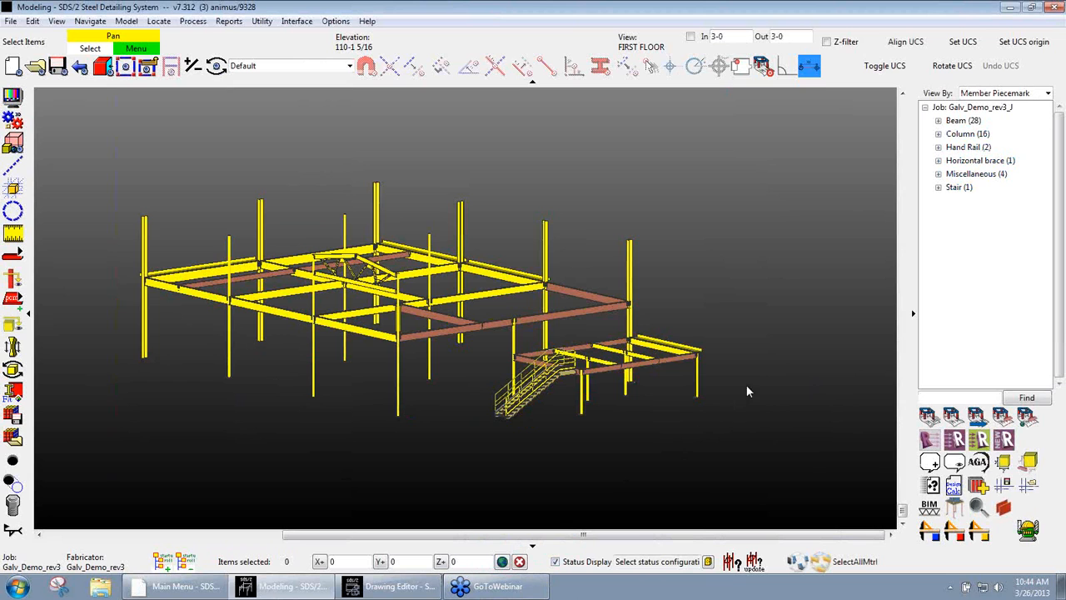
Step: Switch to the SDS/2 Main Menu and run the GalvanizingReport from the Fabricating reports folder
click(1008, 7)
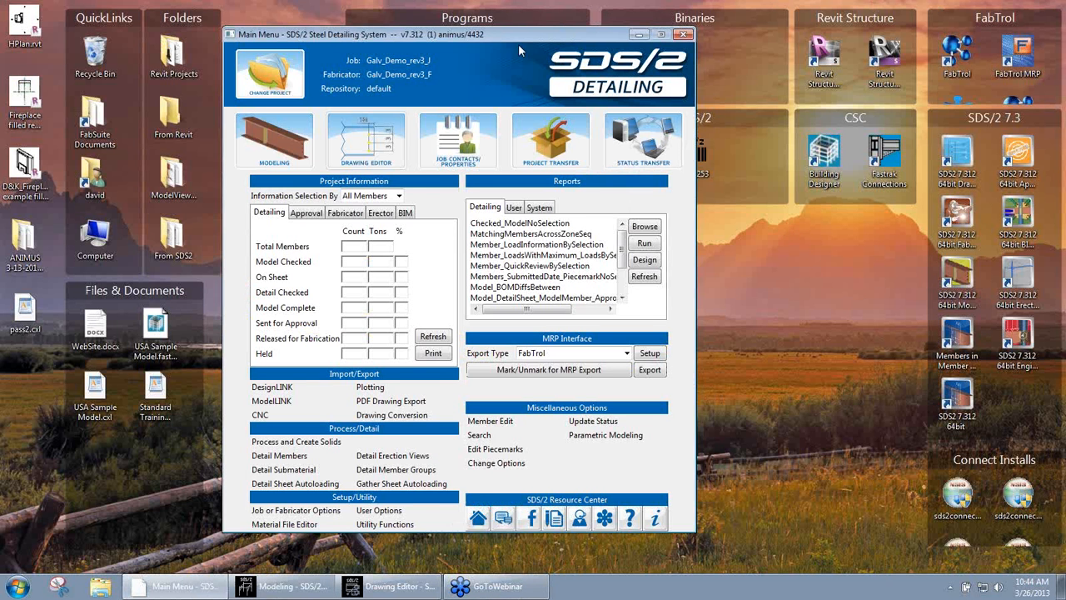
drag(523, 42, 545, 35)
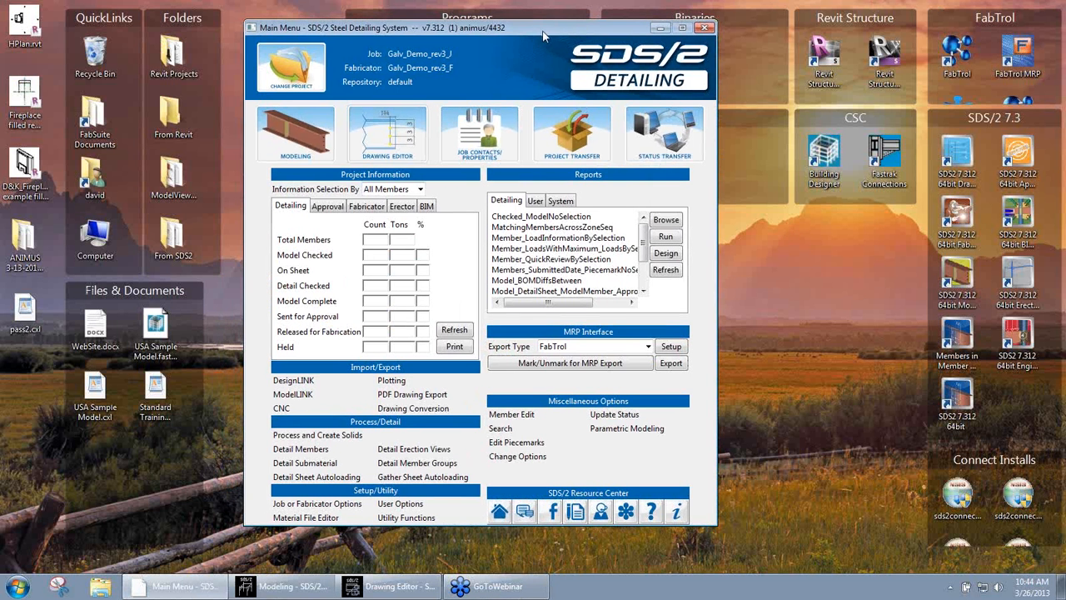
click(665, 220)
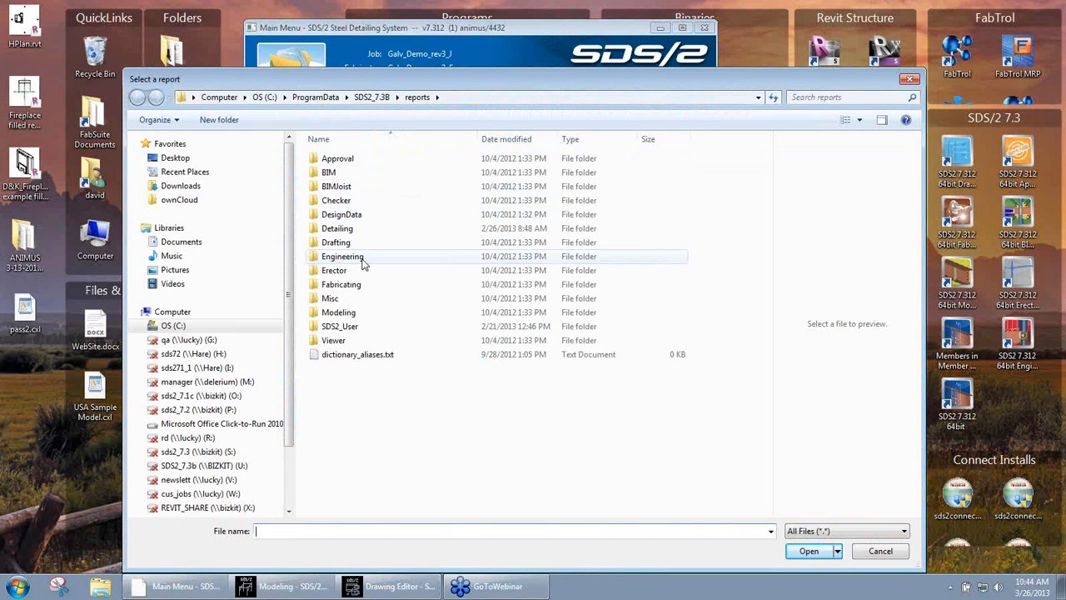
double_click(354, 284)
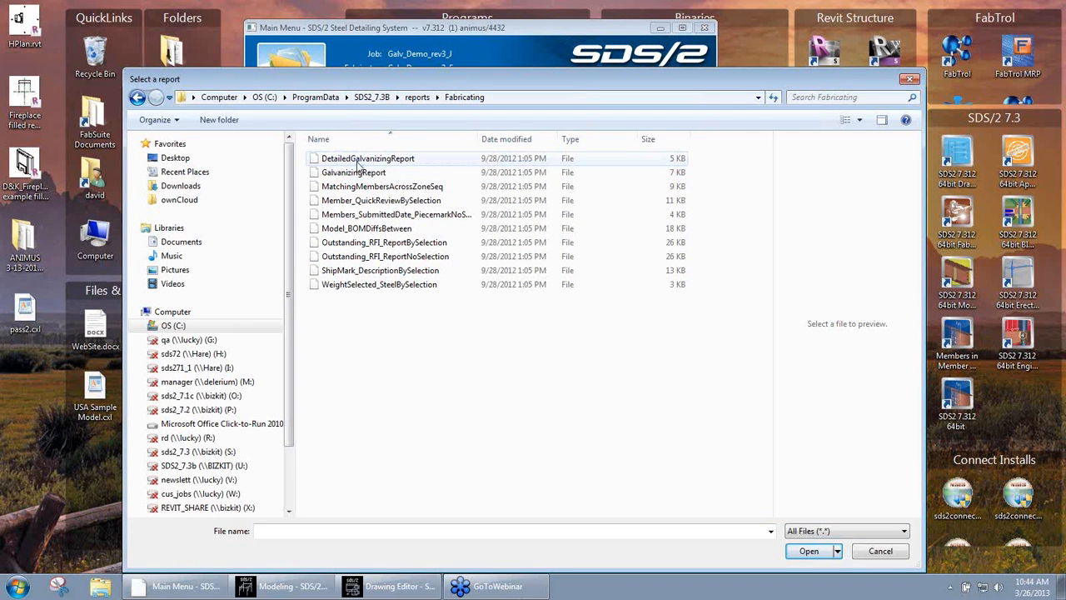
click(441, 161)
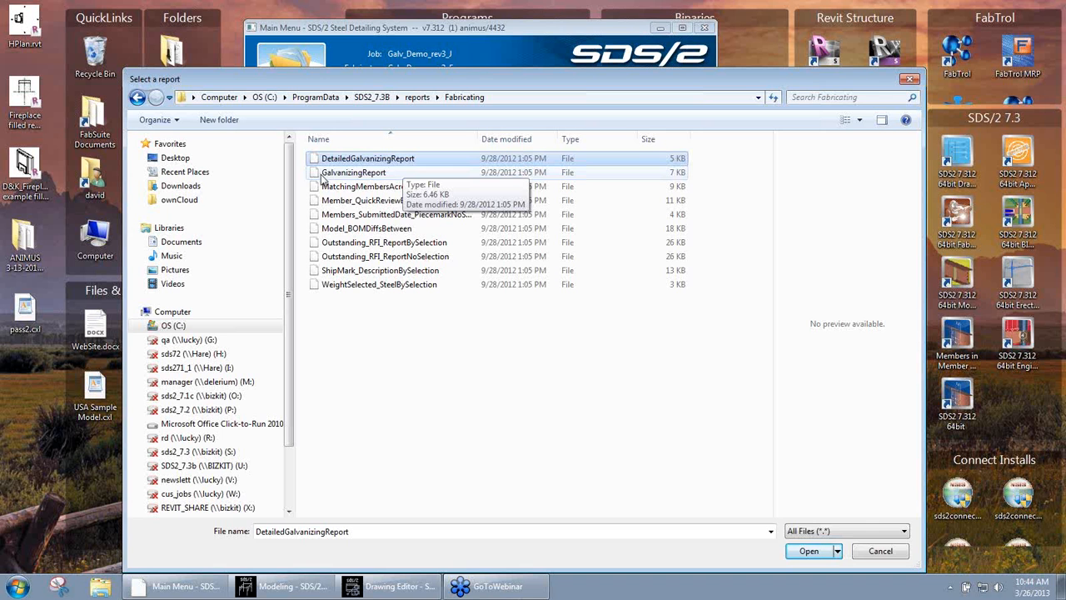
double_click(387, 174)
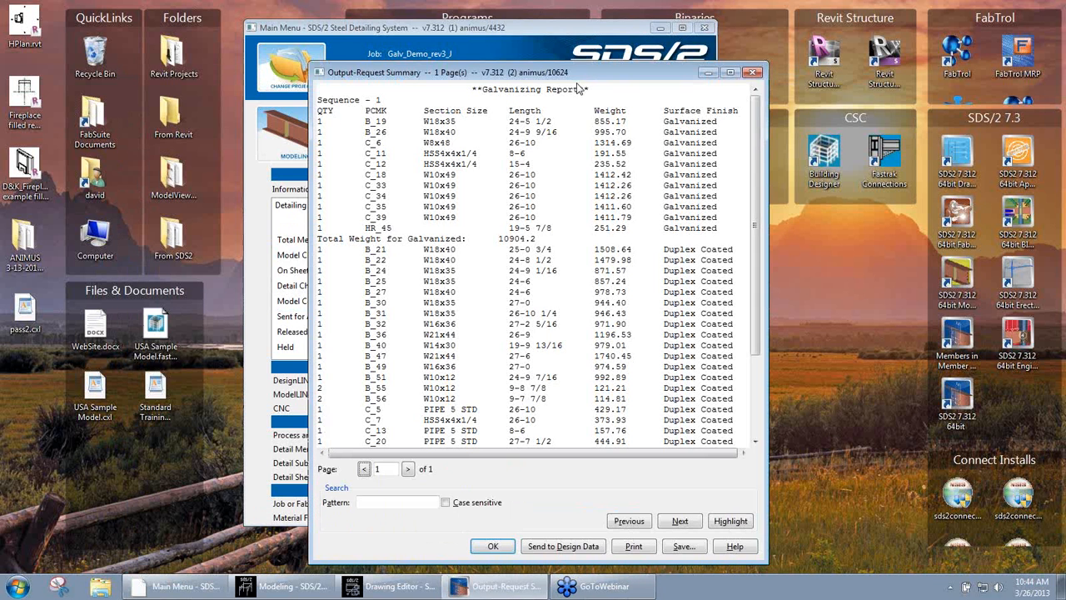
Step: Review the galvanizing report's member list, surface finishes and weight totals, and close the report
drag(574, 74, 571, 33)
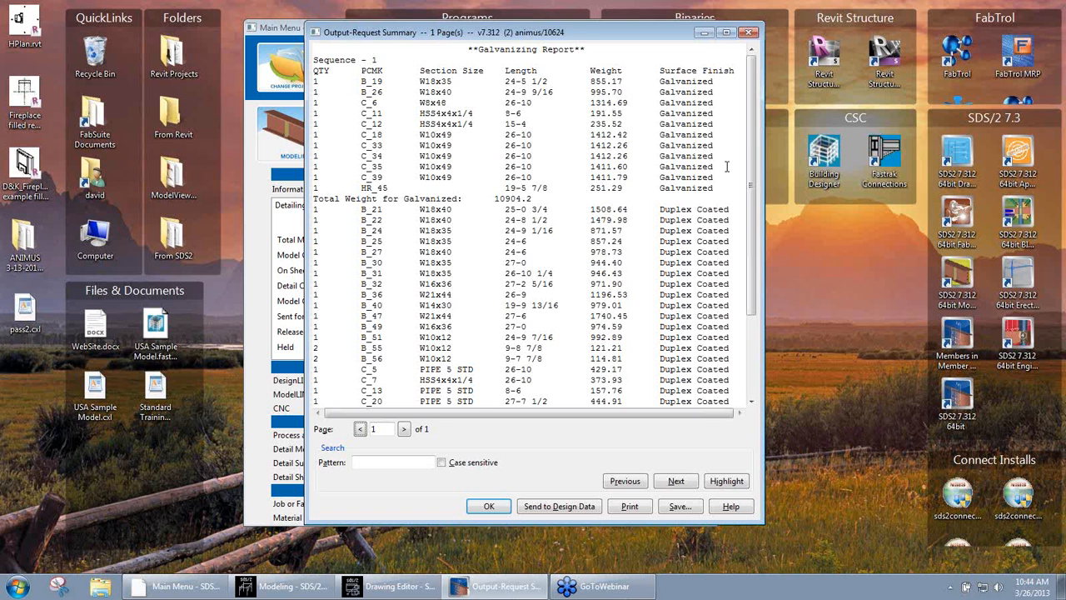
drag(753, 159, 753, 251)
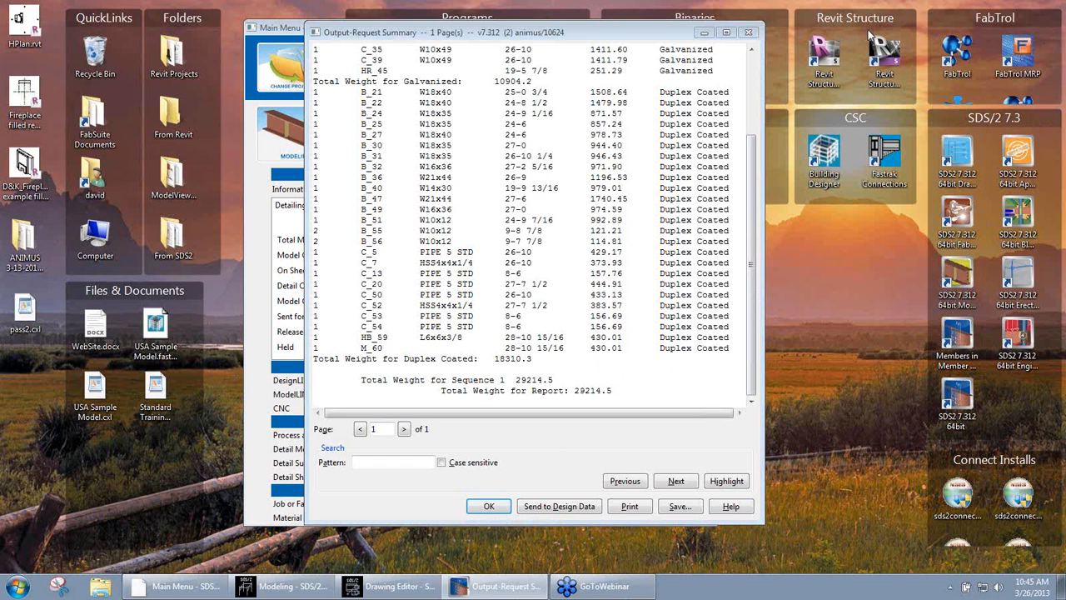
click(498, 509)
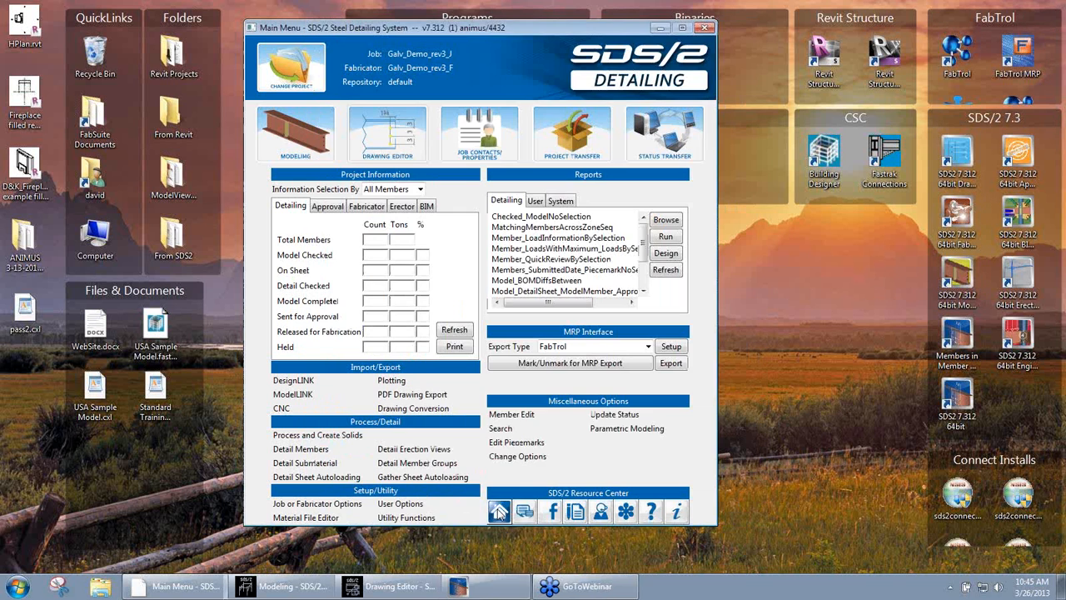
Step: Run the FieldBoltSummary report from the SDS2_User reports folder
click(665, 222)
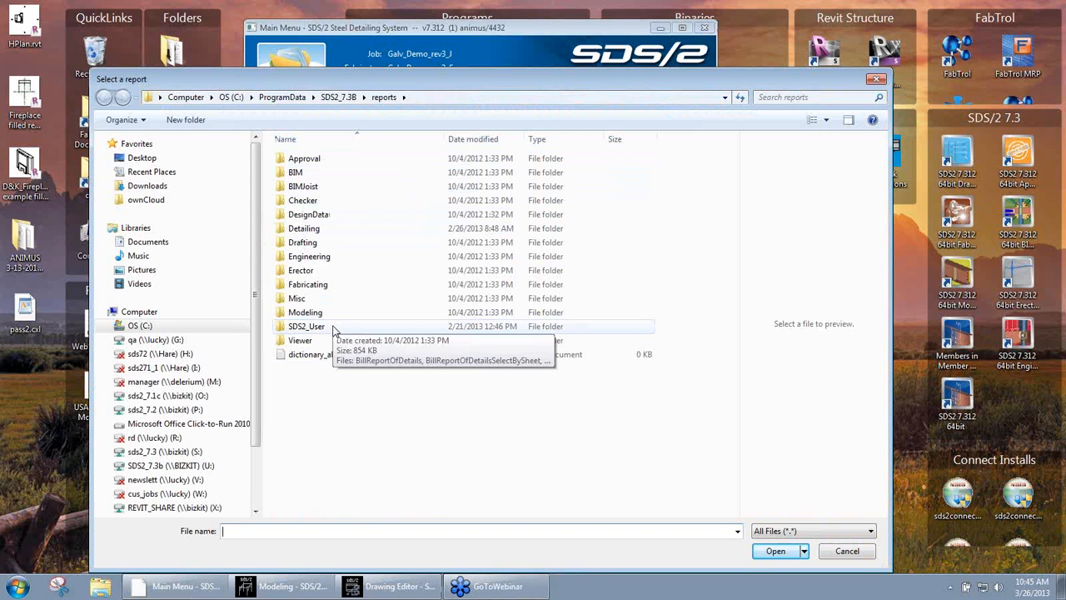
double_click(333, 328)
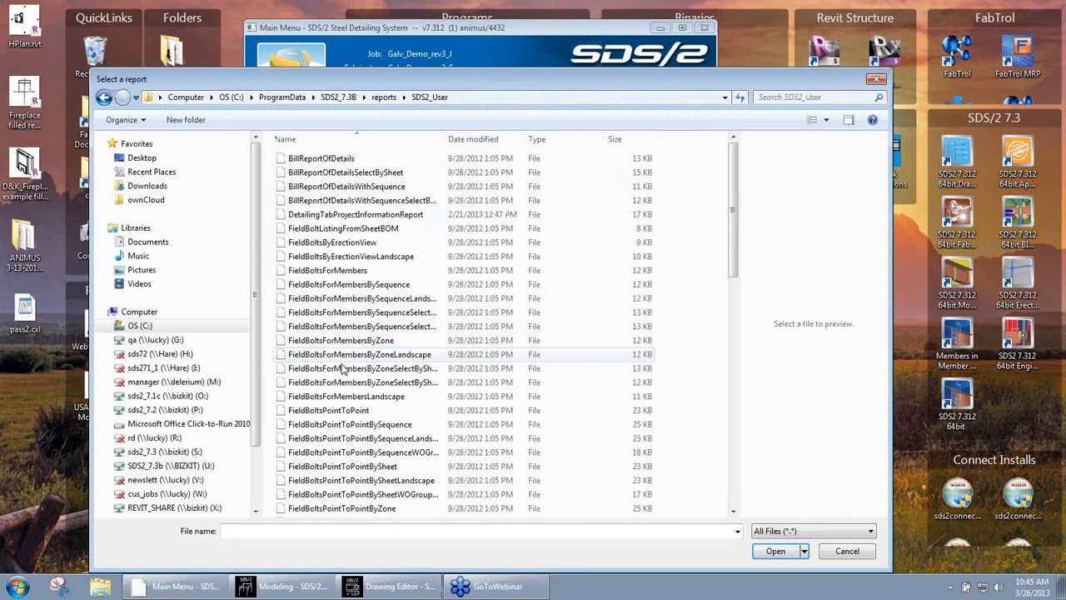
drag(728, 233, 732, 355)
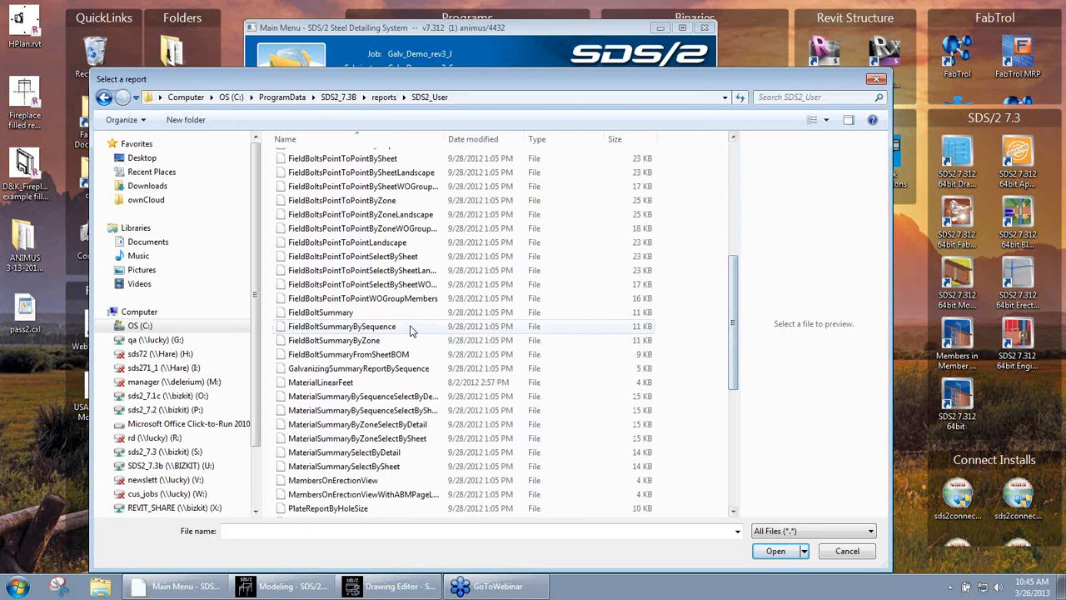
double_click(336, 313)
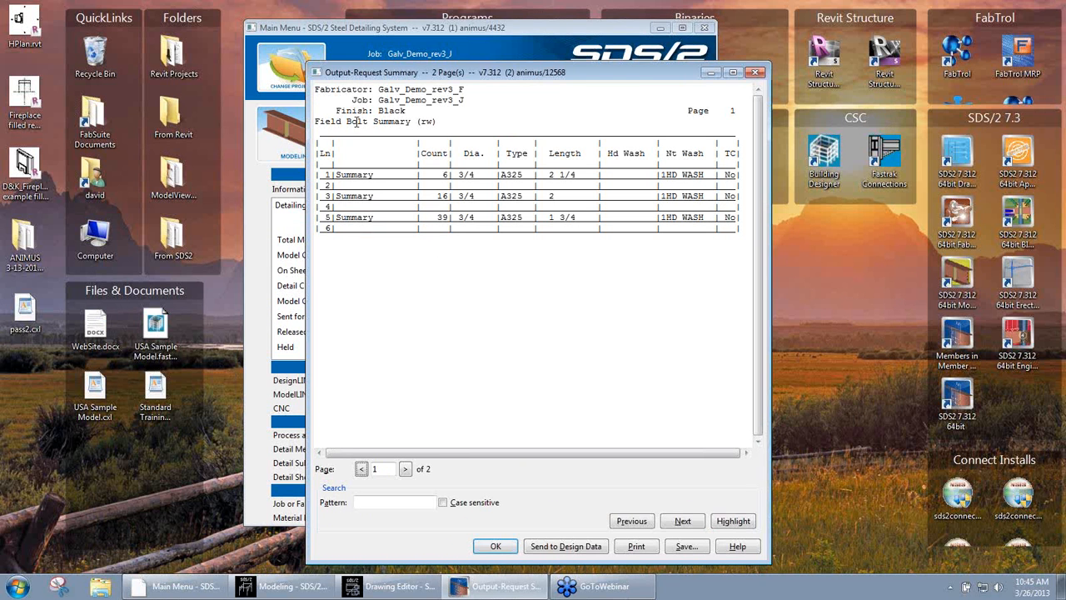
Step: Review the field bolt summary pages for the black and hot dipped galvanized finishes, and close the report
click(405, 469)
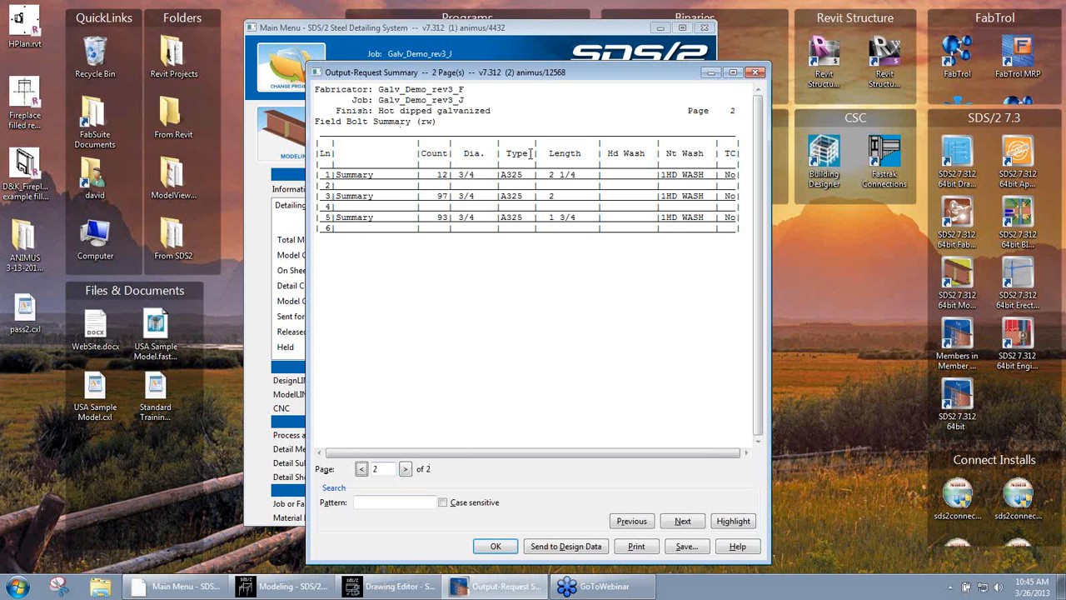
click(495, 547)
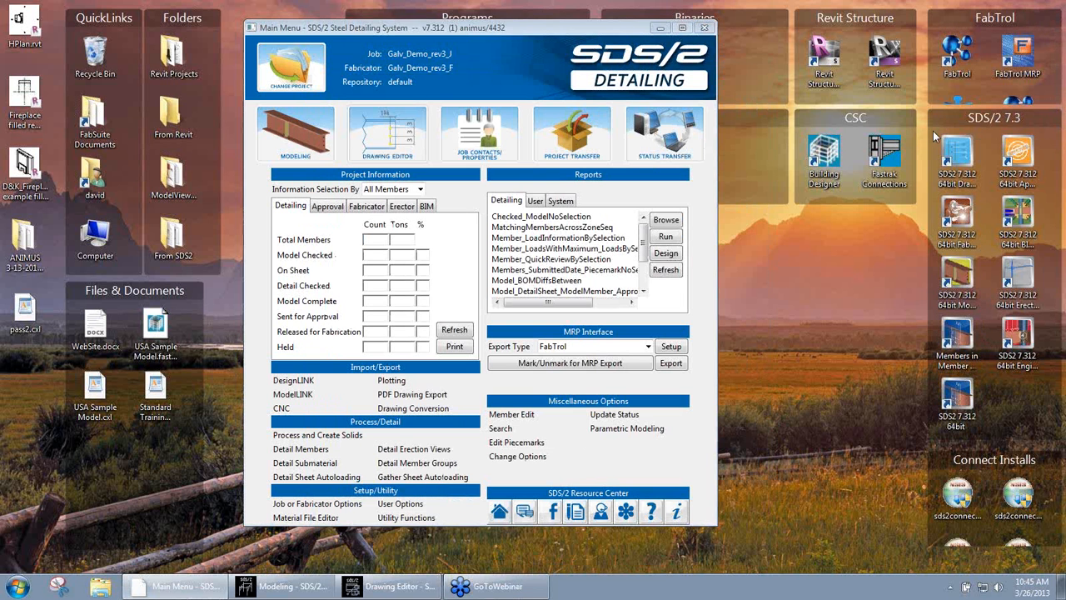
drag(583, 27, 537, 29)
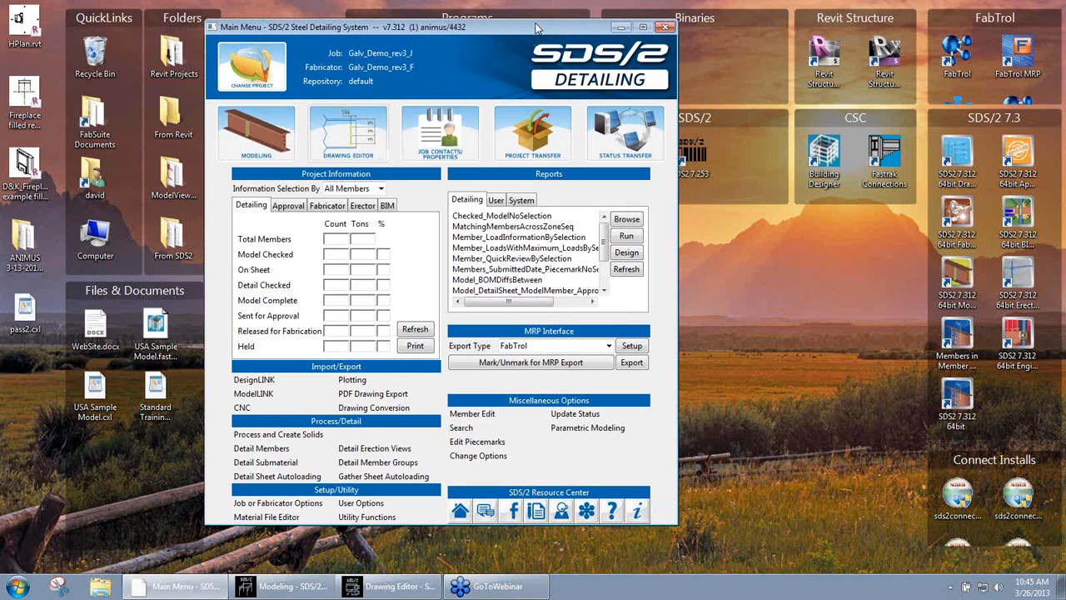